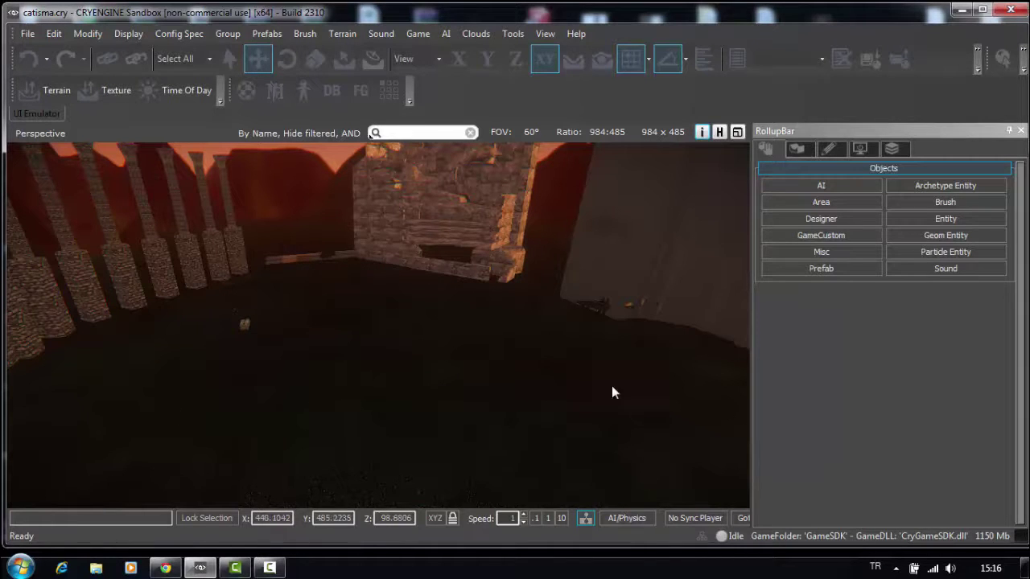
# - Place a Human entity from the AI Characters category on the dark ground near X 457, Y 461
pyautogui.moveTo(606, 359); pyautogui.dragTo(609, 369, button='right')
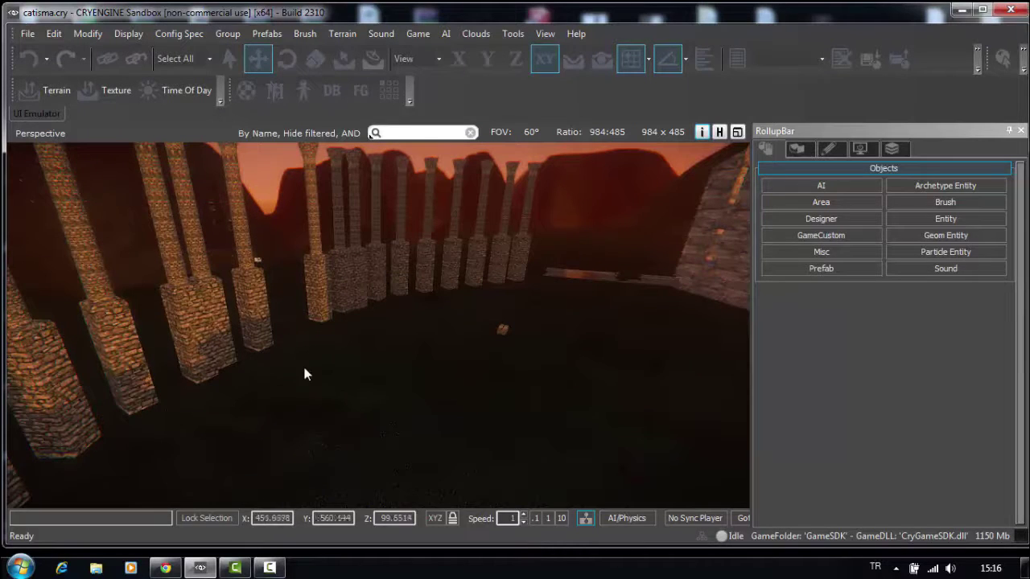
pyautogui.moveTo(426, 413); pyautogui.dragTo(702, 474, button='right')
pyautogui.moveTo(528, 482); pyautogui.dragTo(600, 430, button='right')
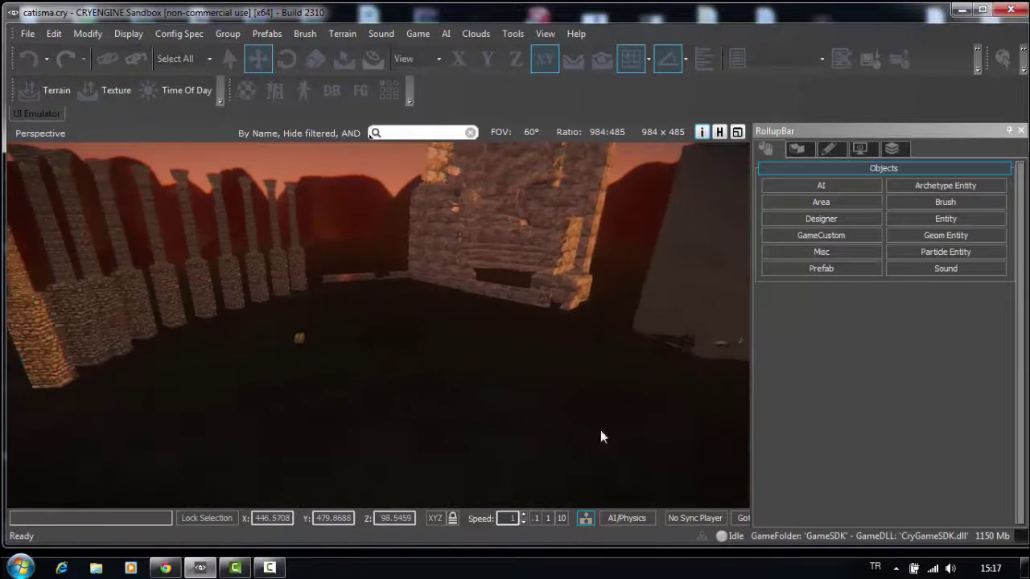
pyautogui.click(956, 222)
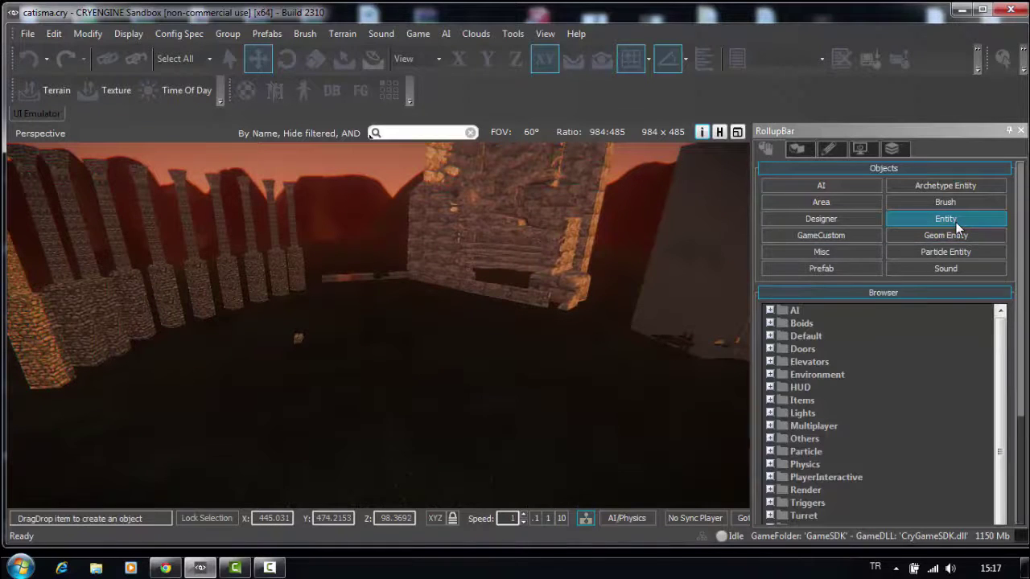
pyautogui.doubleClick(774, 310)
pyautogui.doubleClick(780, 347)
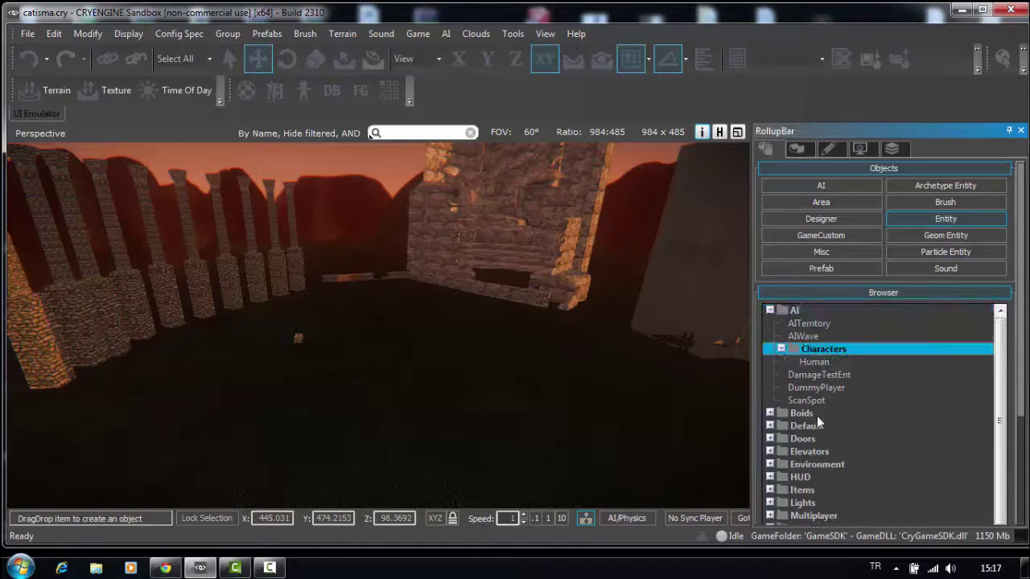
pyautogui.moveTo(814, 362); pyautogui.dragTo(687, 414)
pyautogui.click(705, 399)
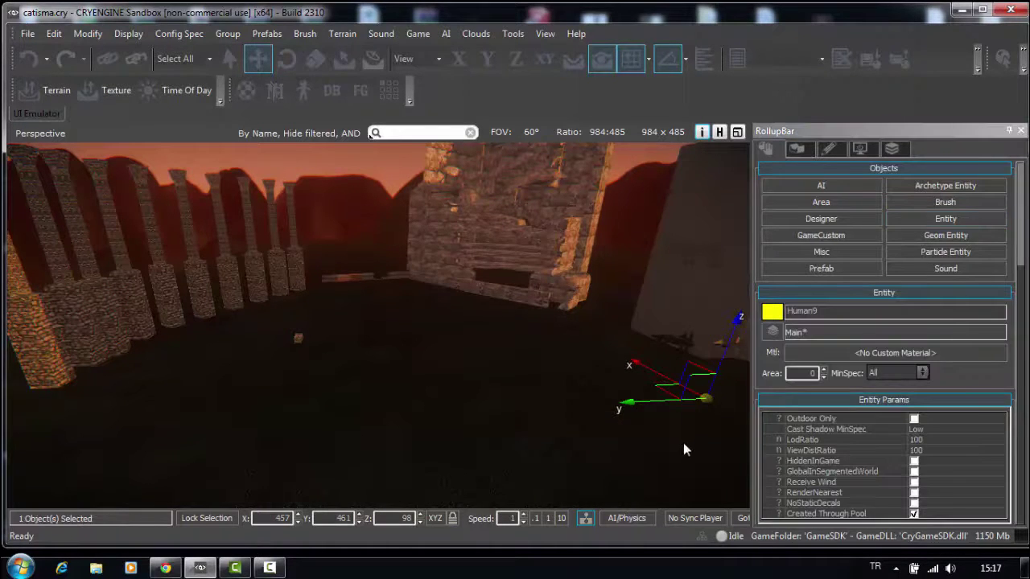
# - Clone the Human entity and place the copy beside it at about X 452, Y 463
pyautogui.moveTo(683, 442); pyautogui.dragTo(640, 494, button='right')
pyautogui.press('w')
pyautogui.press('d')
pyautogui.press('d')
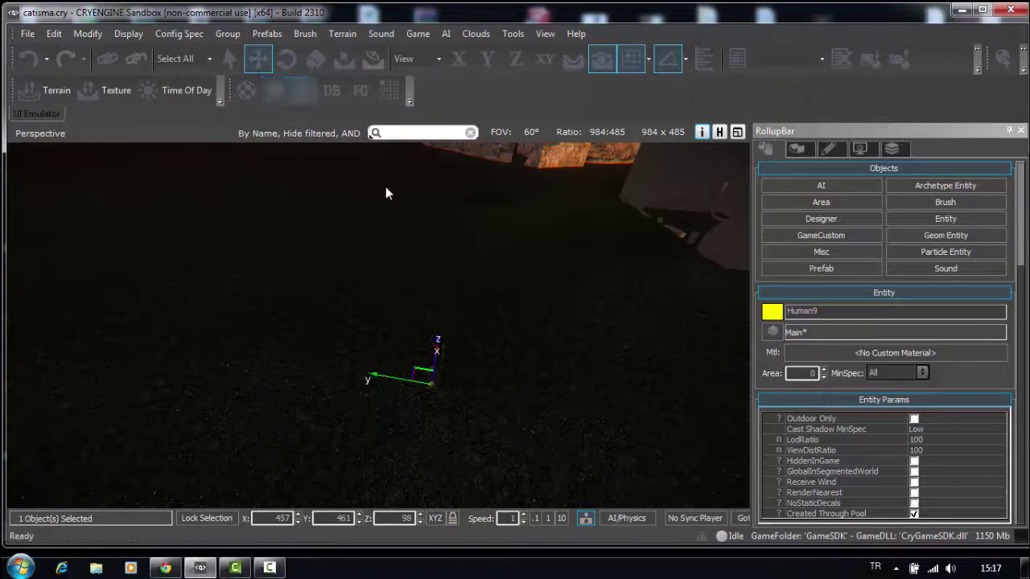
pyautogui.hotkey('ctrl', 'c')
pyautogui.moveTo(517, 386); pyautogui.dragTo(483, 383, button='right')
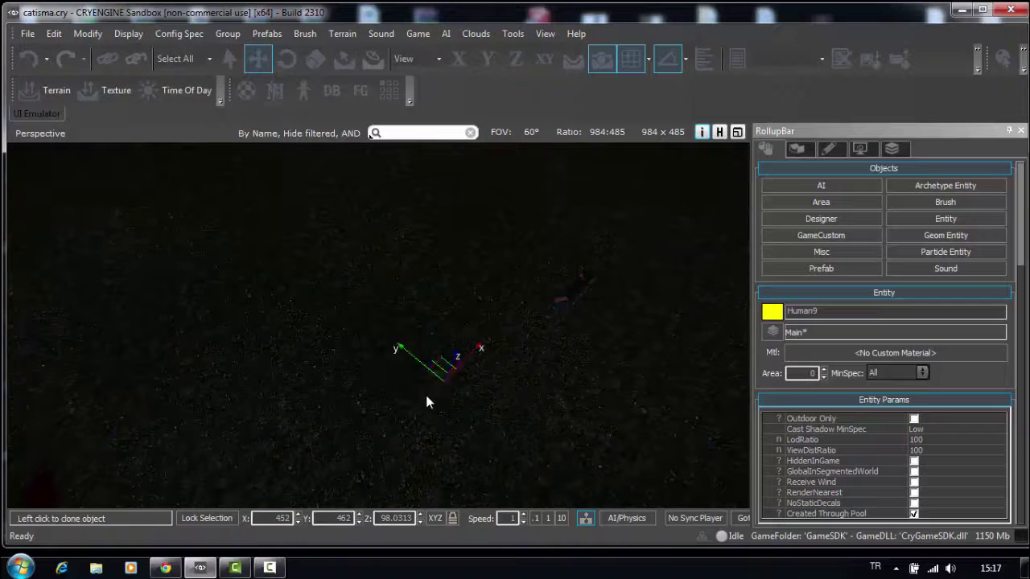
pyautogui.click(398, 380)
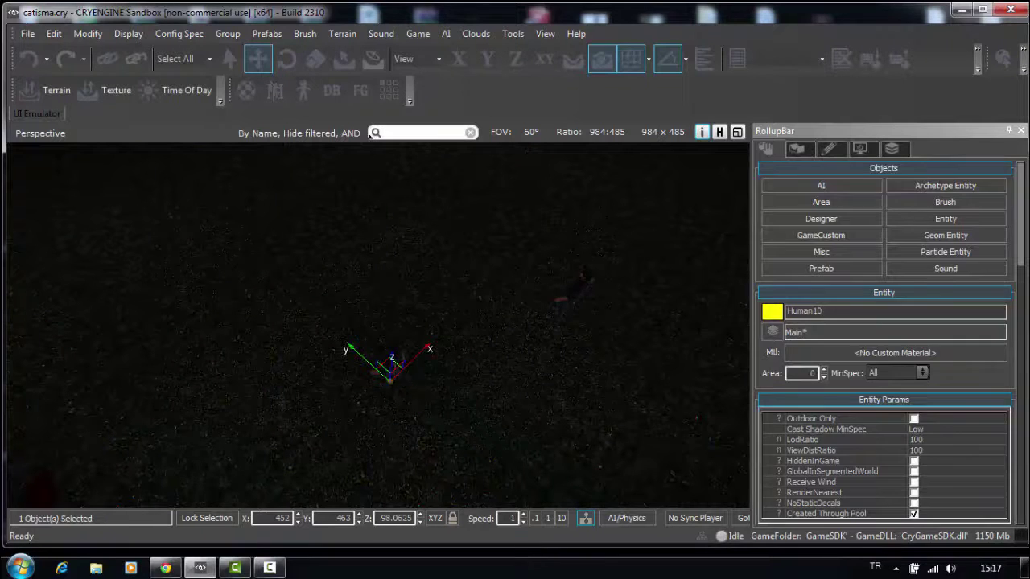
# - Clone the human three more times and spread the copies across the ground around the first two
pyautogui.moveTo(398, 379); pyautogui.dragTo(420, 394, button='right')
pyautogui.hotkey('ctrl', 'c')
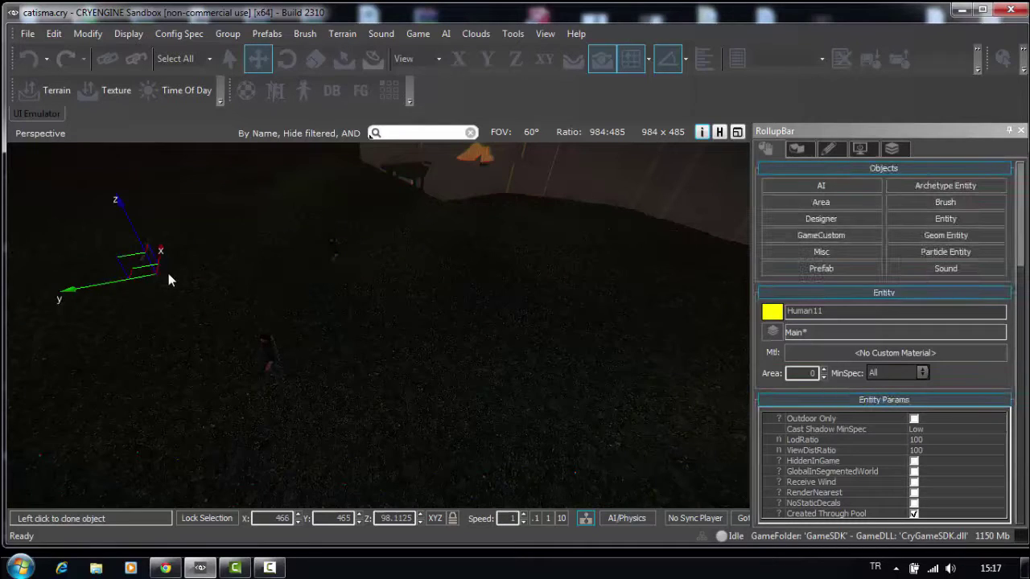
pyautogui.click(168, 273)
pyautogui.hotkey('ctrl', 'c')
pyautogui.click(495, 460)
pyautogui.hotkey('ctrl', 'c')
pyautogui.click(499, 452)
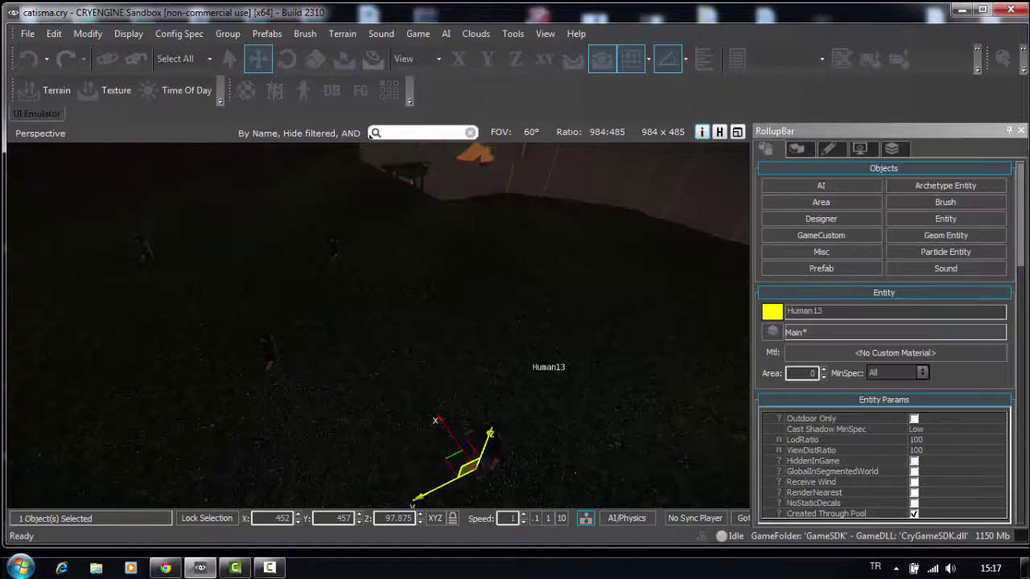
# - Add three more human clones farther along the field to extend the first group
pyautogui.moveTo(483, 465)
pyautogui.mouseDown(button='right')
pyautogui.moveTo(503, 498)
pyautogui.moveTo(531, 478)
pyautogui.mouseUp(button='right')
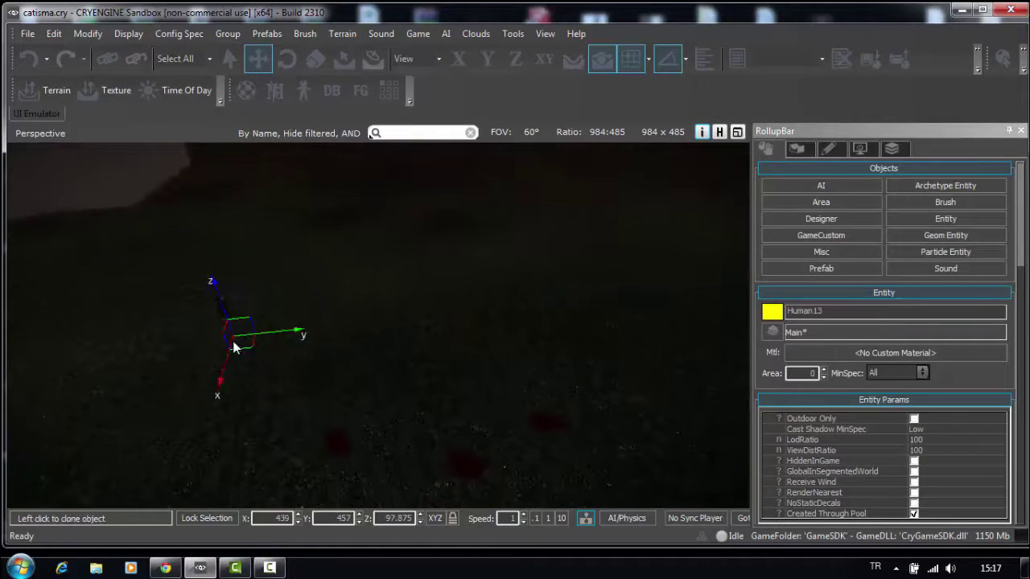
pyautogui.click(238, 338)
pyautogui.hotkey('ctrl', 'c')
pyautogui.click(650, 326)
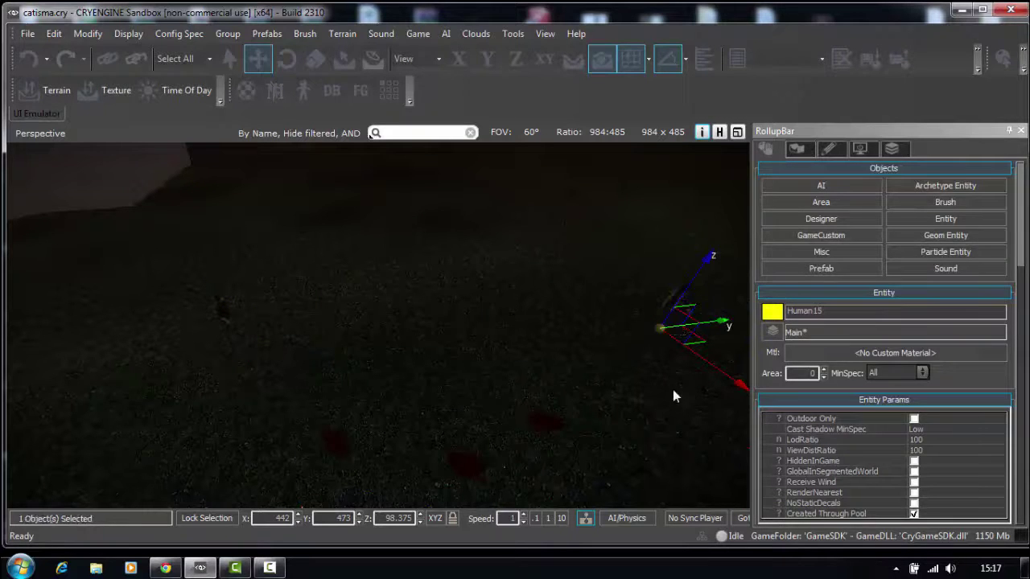
pyautogui.hotkey('ctrl', 'c')
pyautogui.click(673, 433)
# - Clone another human and place it across the arena near the stone columns, at X 472, Y 527
pyautogui.moveTo(673, 433)
pyautogui.mouseDown(button='right')
pyautogui.moveTo(643, 475)
pyautogui.moveTo(523, 503)
pyautogui.moveTo(450, 482)
pyautogui.moveTo(386, 434)
pyautogui.moveTo(680, 425)
pyautogui.moveTo(655, 428)
pyautogui.moveTo(456, 356)
pyautogui.mouseUp(button='right')
pyautogui.moveTo(385, 330); pyautogui.dragTo(372, 314, button='right')
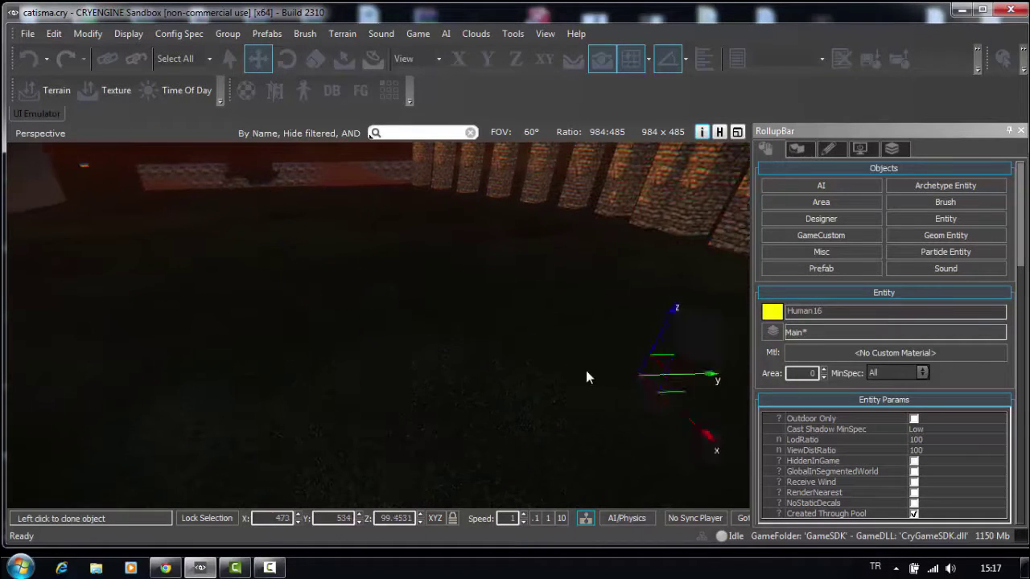
pyautogui.moveTo(494, 293); pyautogui.dragTo(499, 366)
pyautogui.click(548, 378)
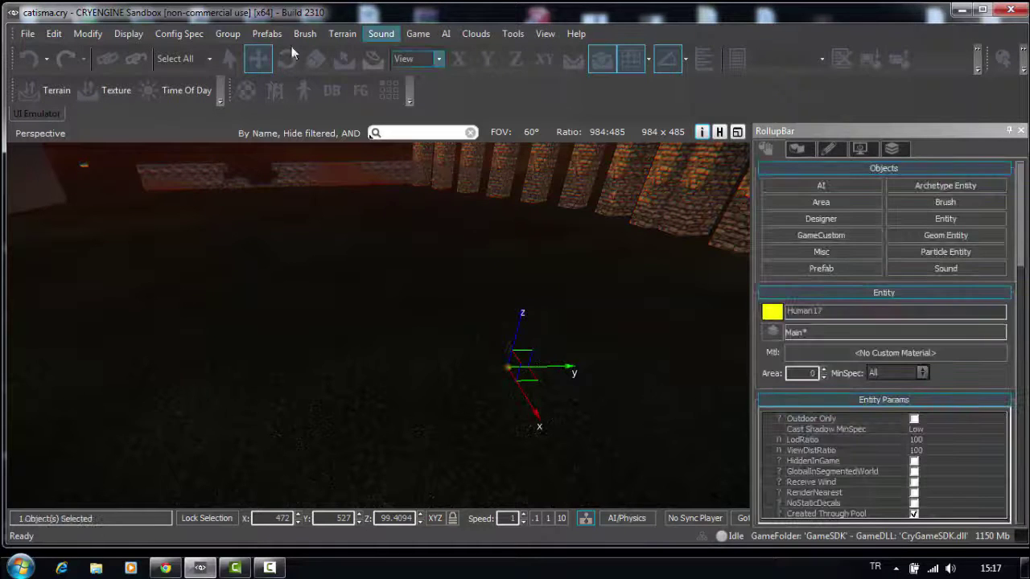
# - Rotate the human near the columns to 160 degrees around its Z axis and deselect it
pyautogui.click(292, 57)
pyautogui.moveTo(523, 306)
pyautogui.mouseDown()
pyautogui.moveTo(544, 411)
pyautogui.moveTo(538, 460)
pyautogui.mouseUp()
pyautogui.click(581, 416)
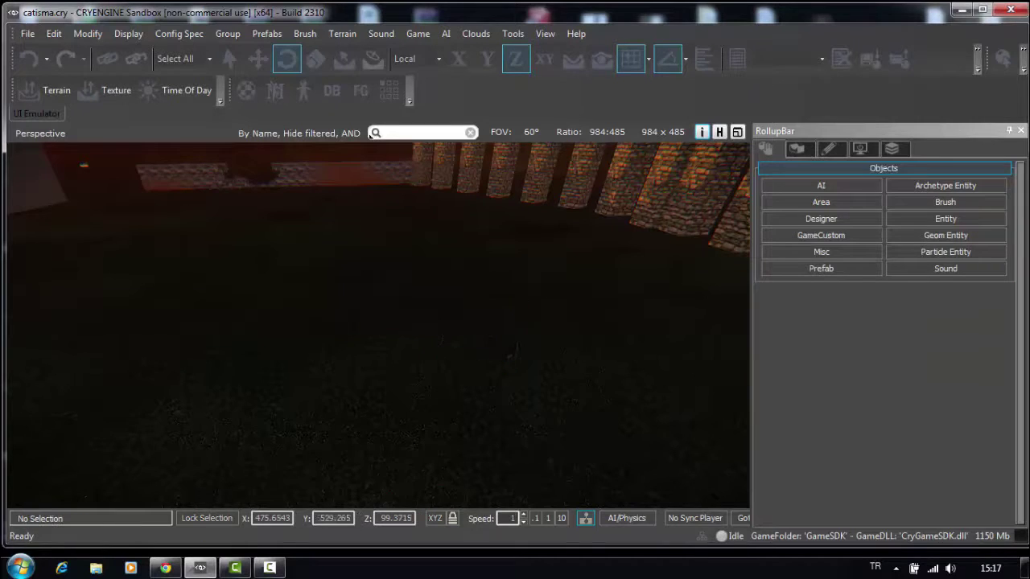
# - Reselect the rotated human beside the wooden crate and activate the Move tool
pyautogui.moveTo(581, 414); pyautogui.dragTo(696, 370, button='right')
pyautogui.press('w')
pyautogui.moveTo(587, 366); pyautogui.dragTo(534, 406, button='right')
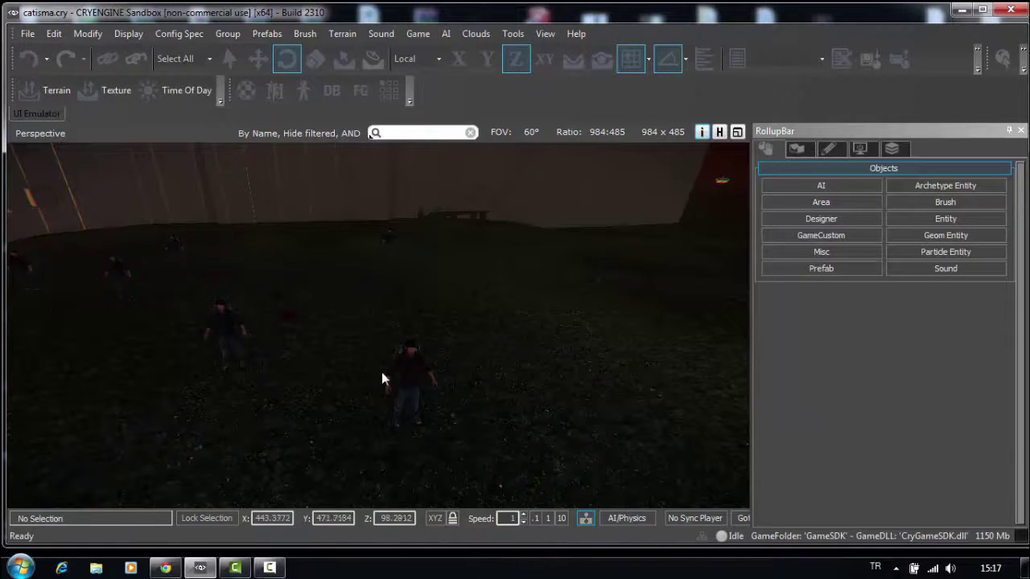
pyautogui.moveTo(434, 358); pyautogui.dragTo(443, 308, button='right')
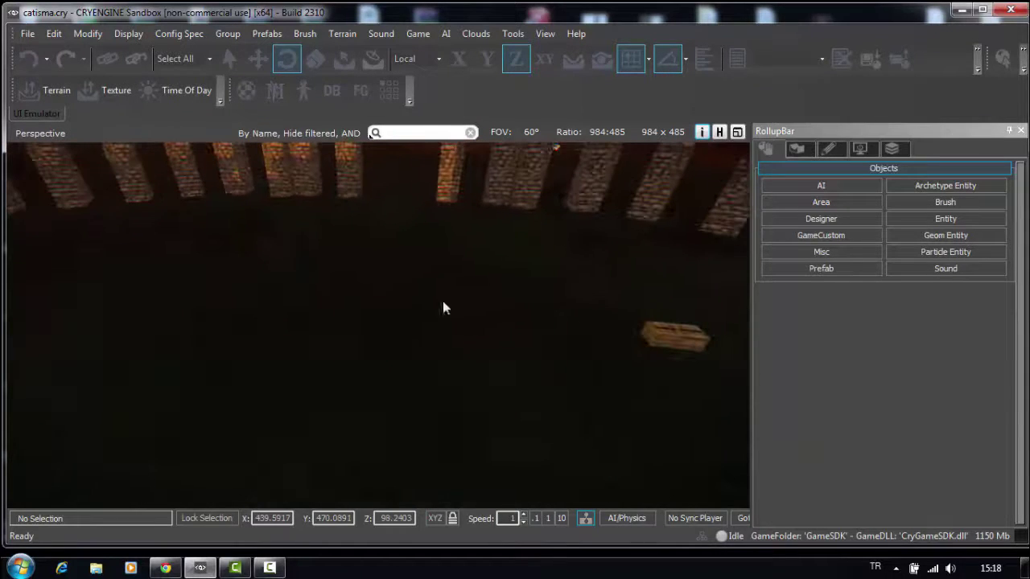
pyautogui.click(508, 300)
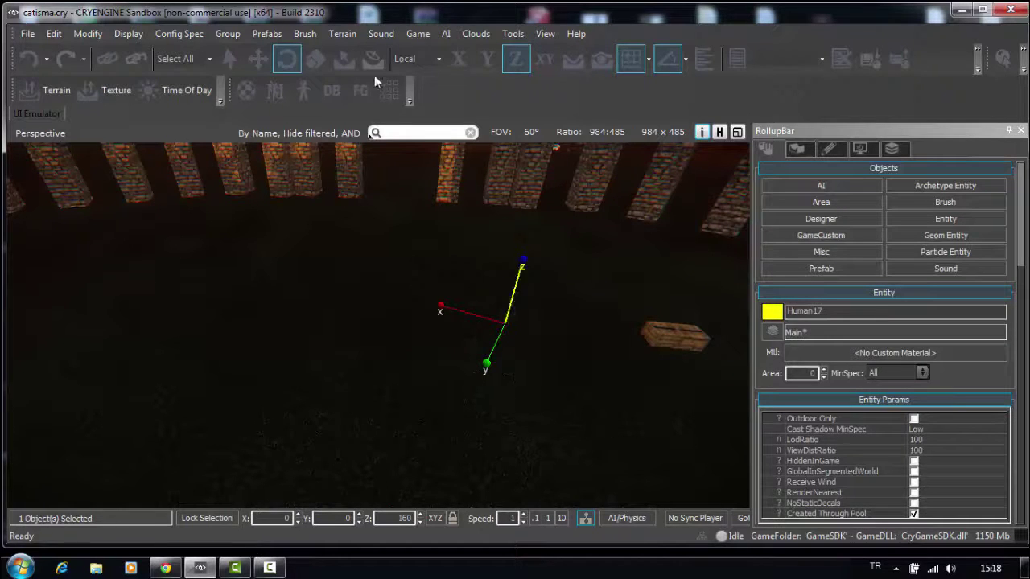
pyautogui.click(262, 63)
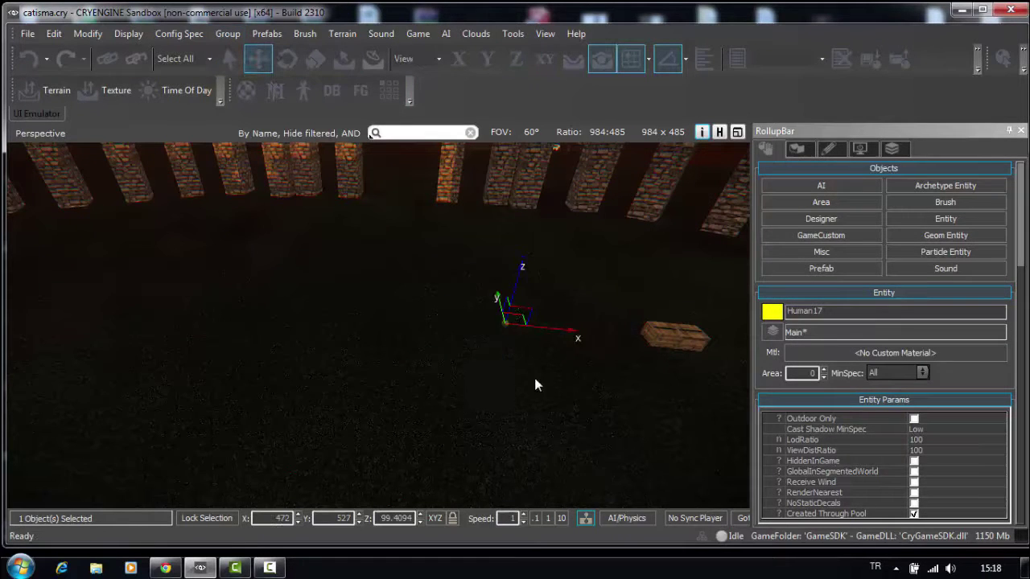
pyautogui.moveTo(534, 378); pyautogui.dragTo(563, 378, button='right')
pyautogui.press('s')
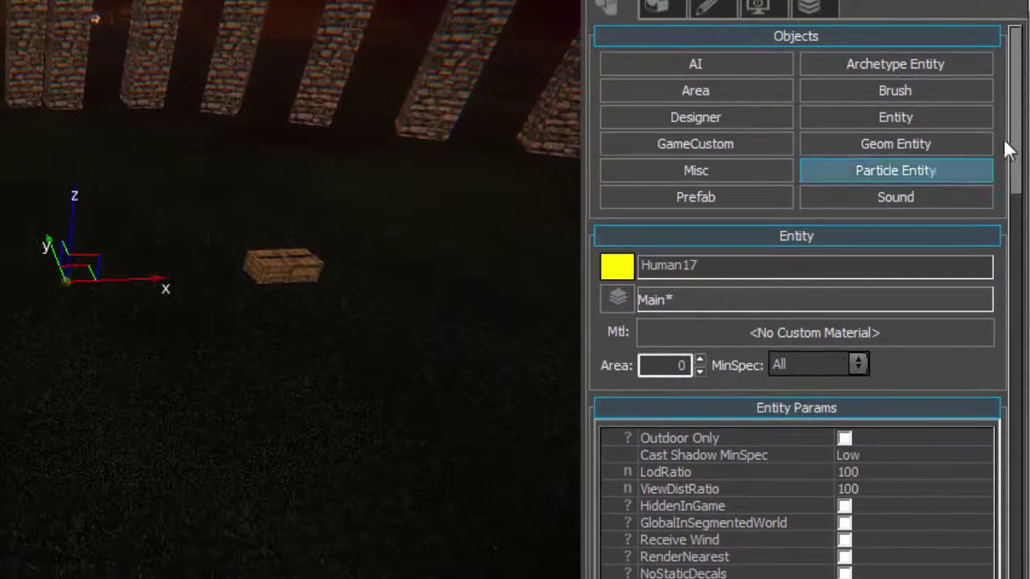
# - Set the selected human's Faction to Players in its entity properties
pyautogui.moveTo(1018, 137); pyautogui.dragTo(1025, 261)
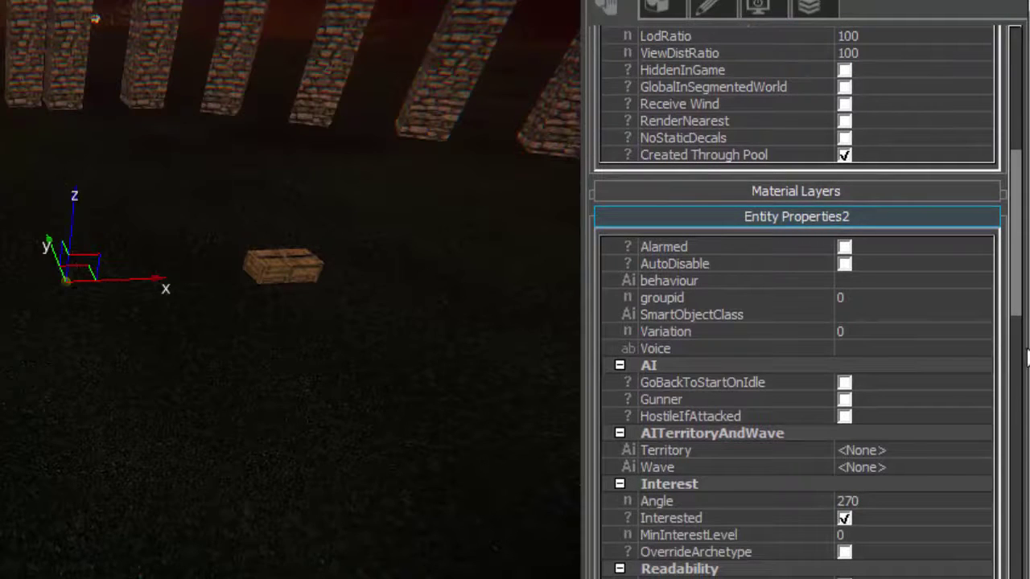
pyautogui.moveTo(1021, 296); pyautogui.dragTo(1027, 358)
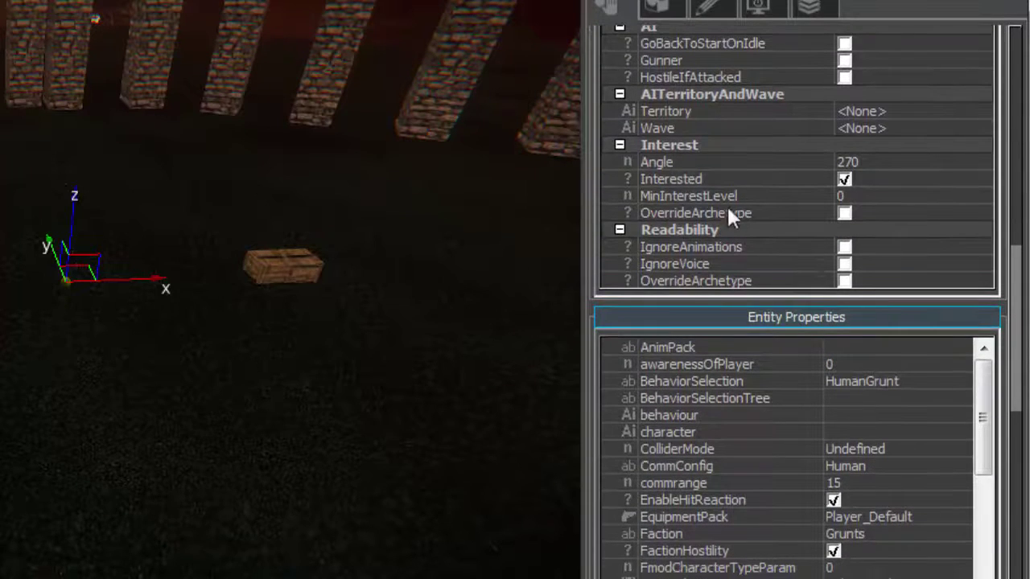
pyautogui.click(845, 166)
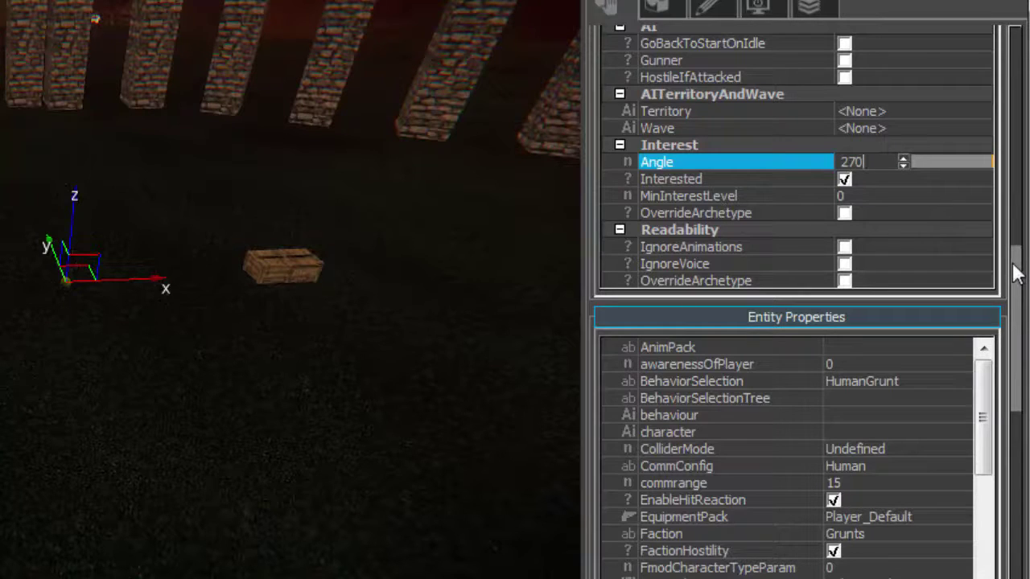
pyautogui.moveTo(1018, 276); pyautogui.dragTo(1026, 337)
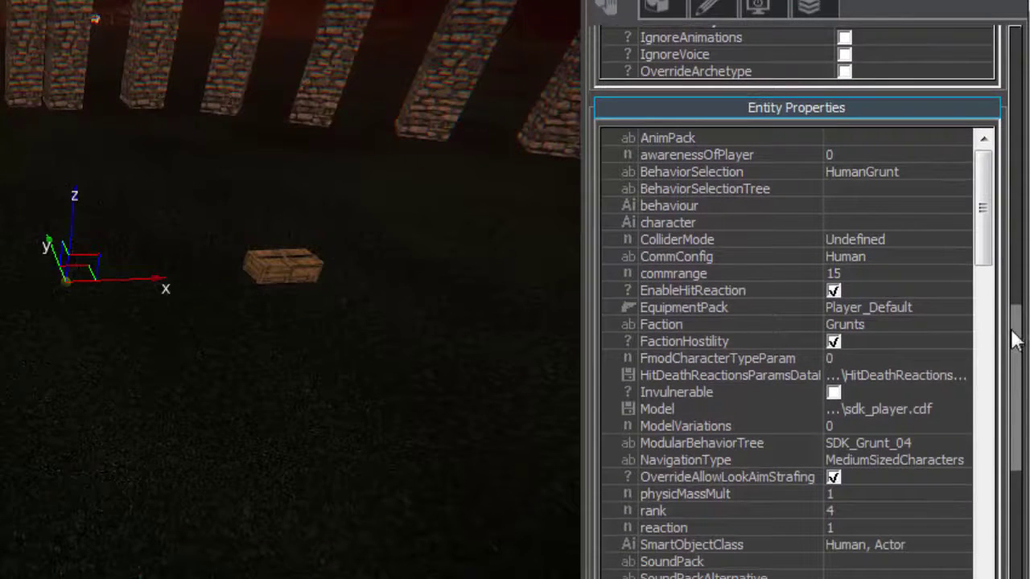
pyautogui.click(845, 257)
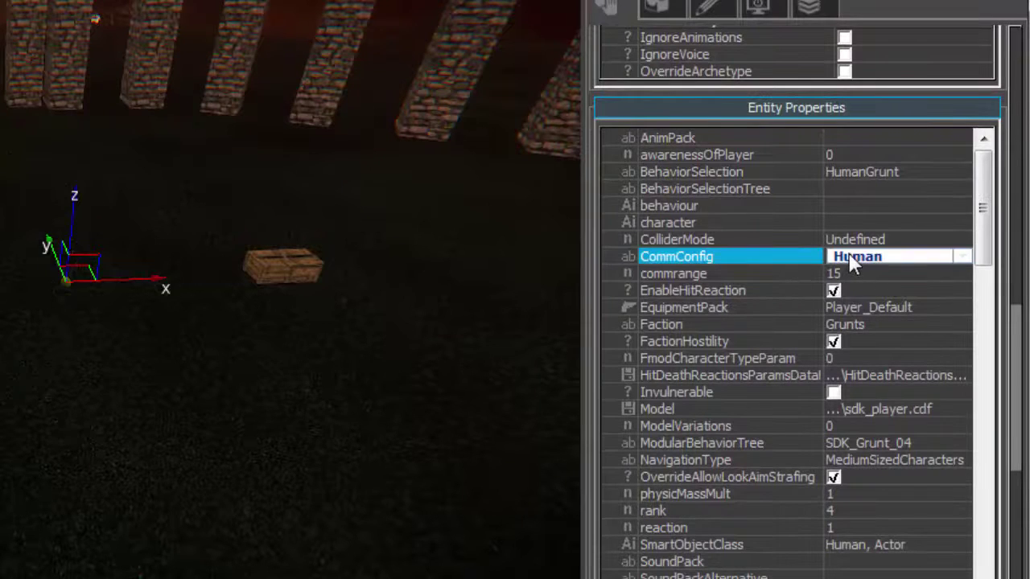
pyautogui.click(850, 257)
pyautogui.click(882, 291)
pyautogui.click(652, 326)
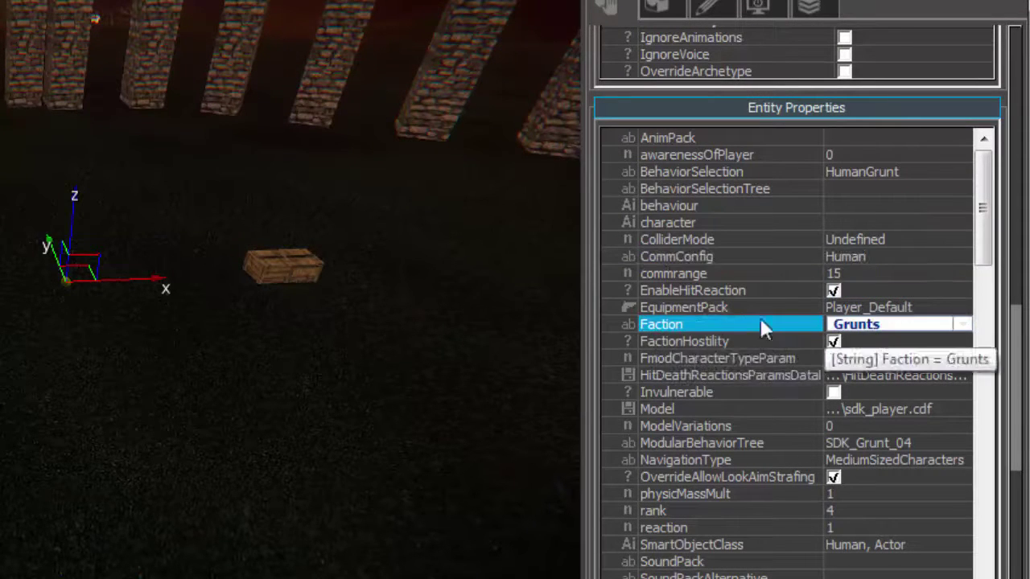
pyautogui.click(893, 328)
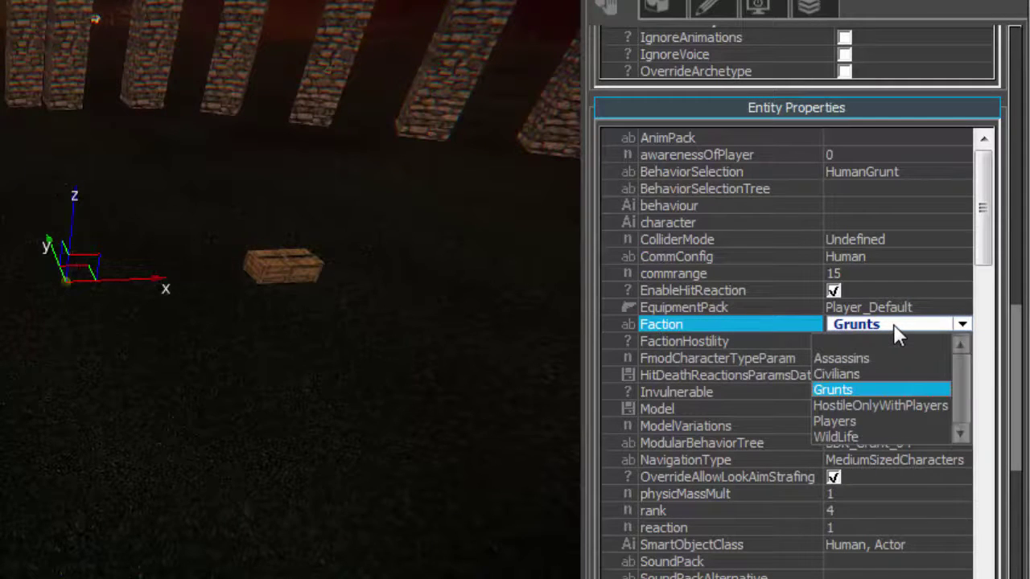
pyautogui.click(847, 417)
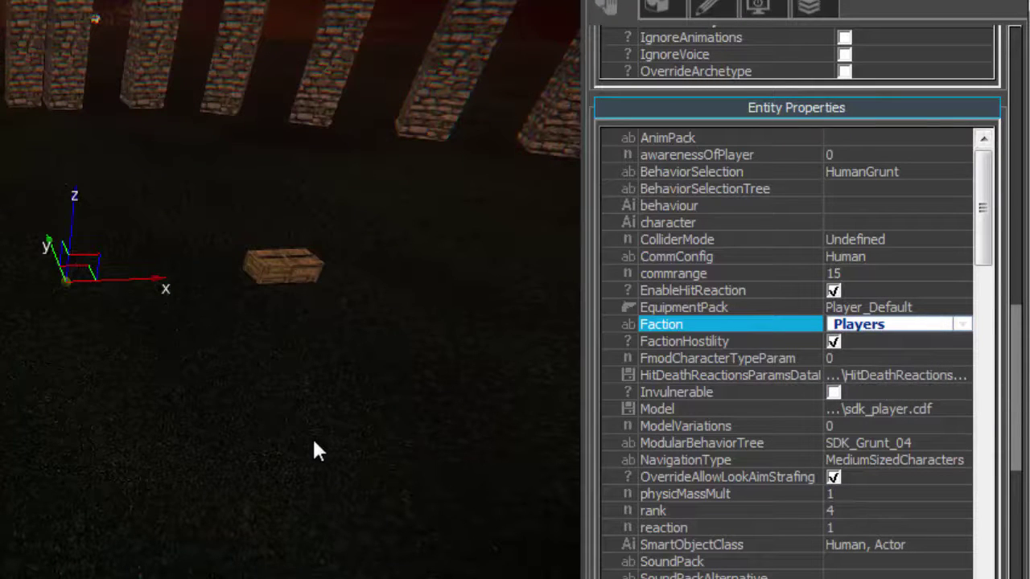
# - Clone the Players-faction human repeatedly, spreading the copies over the ground in front of the columns as a second group
pyautogui.click(378, 358)
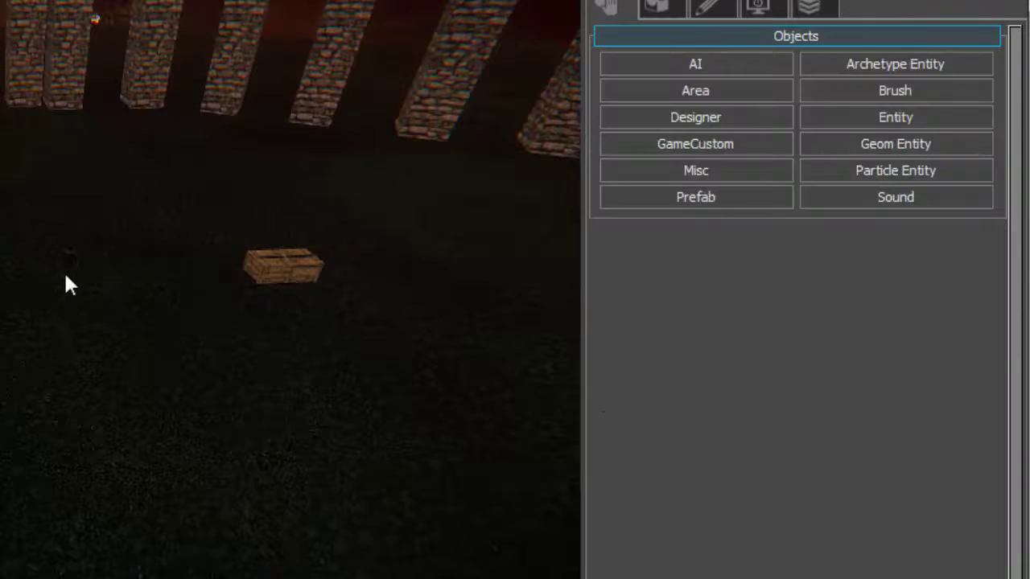
pyautogui.click(66, 249)
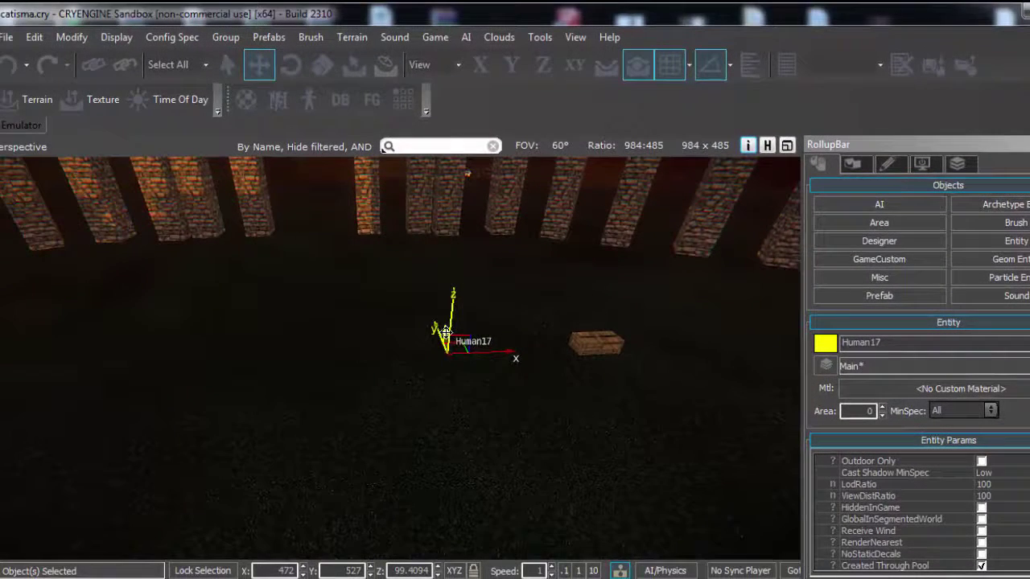
pyautogui.moveTo(452, 351)
pyautogui.mouseDown()
pyautogui.moveTo(374, 353)
pyautogui.moveTo(348, 374)
pyautogui.moveTo(296, 381)
pyautogui.moveTo(228, 366)
pyautogui.moveTo(118, 386)
pyautogui.moveTo(84, 378)
pyautogui.moveTo(131, 358)
pyautogui.moveTo(354, 434)
pyautogui.moveTo(456, 430)
pyautogui.moveTo(482, 415)
pyautogui.mouseUp()
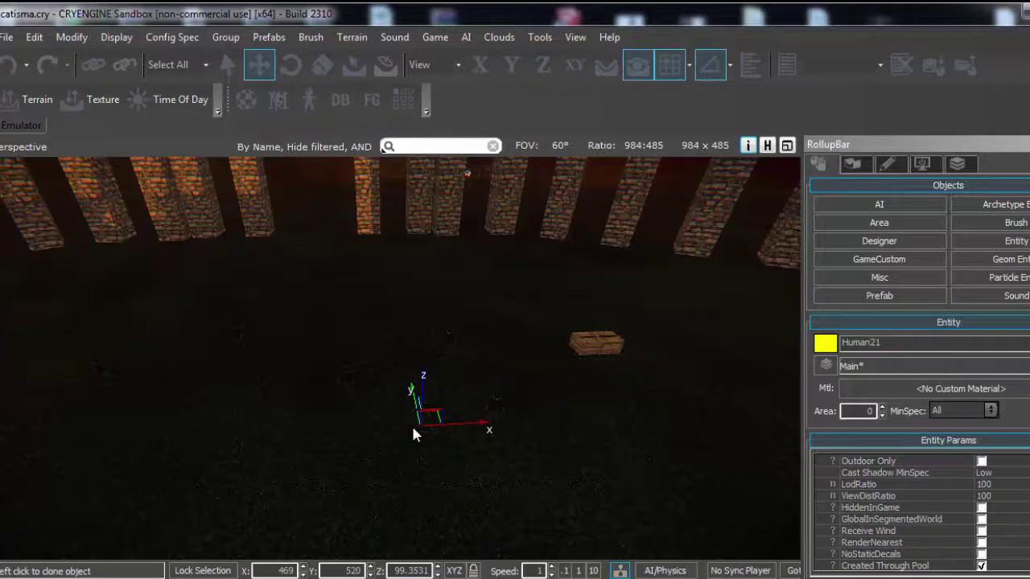
pyautogui.moveTo(411, 424)
pyautogui.keyDown('shift'); pyautogui.mouseDown()
pyautogui.moveTo(369, 379)
pyautogui.moveTo(375, 370)
pyautogui.moveTo(280, 379)
pyautogui.moveTo(324, 391)
pyautogui.mouseUp(); pyautogui.keyUp('shift')
pyautogui.moveTo(324, 391); pyautogui.dragTo(394, 361, button='right')
pyautogui.moveTo(394, 361)
pyautogui.mouseDown()
pyautogui.moveTo(414, 334)
pyautogui.moveTo(430, 379)
pyautogui.moveTo(460, 375)
pyautogui.moveTo(379, 372)
pyautogui.moveTo(349, 359)
pyautogui.moveTo(334, 326)
pyautogui.moveTo(378, 350)
pyautogui.moveTo(432, 453)
pyautogui.moveTo(559, 488)
pyautogui.mouseUp()
pyautogui.click(558, 488)
pyautogui.moveTo(559, 488)
pyautogui.mouseDown(button='right')
pyautogui.moveTo(567, 503)
pyautogui.moveTo(683, 515)
pyautogui.moveTo(595, 515)
pyautogui.moveTo(466, 463)
pyautogui.moveTo(387, 483)
pyautogui.moveTo(483, 514)
pyautogui.moveTo(426, 523)
pyautogui.moveTo(523, 474)
pyautogui.moveTo(507, 471)
pyautogui.moveTo(531, 483)
pyautogui.moveTo(612, 479)
pyautogui.moveTo(523, 515)
pyautogui.moveTo(515, 483)
pyautogui.moveTo(527, 487)
pyautogui.moveTo(503, 399)
pyautogui.mouseUp(button='right')
pyautogui.press('w')
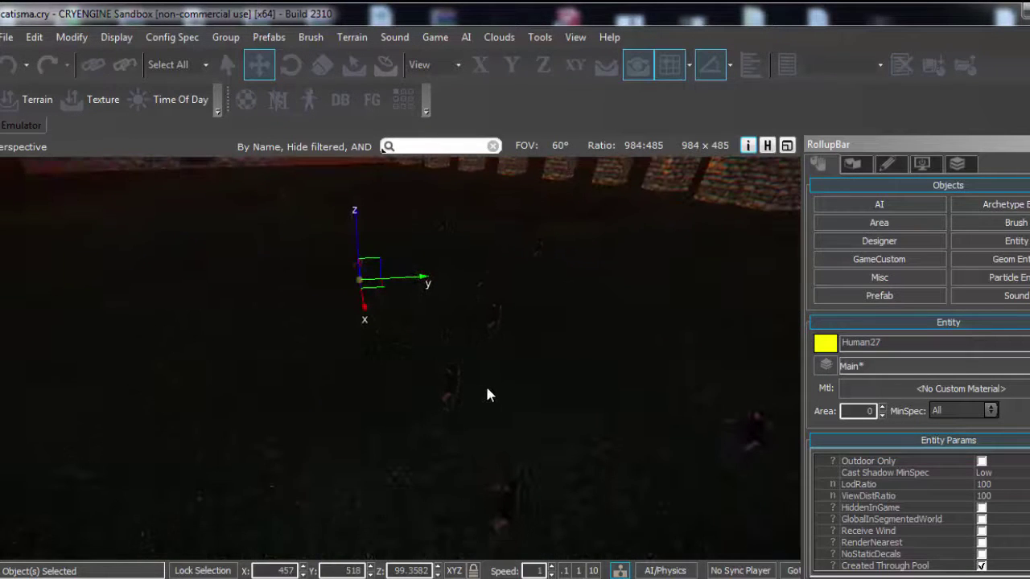
# - Examine the EquipmentPack property of one of the cloned Players-faction humans in front of the columns
pyautogui.click(381, 396)
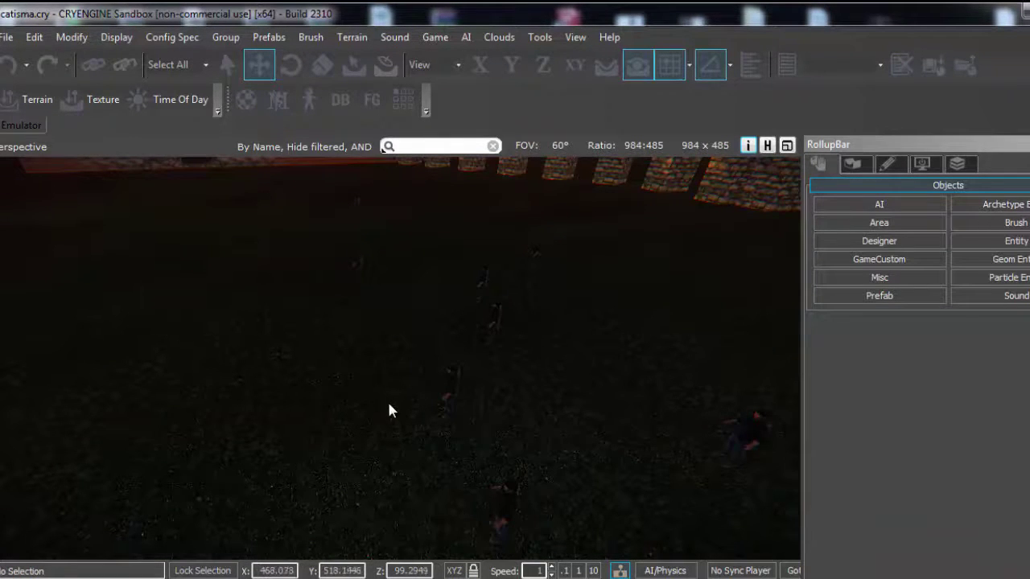
pyautogui.moveTo(389, 404); pyautogui.dragTo(347, 380, button='right')
pyautogui.press('w')
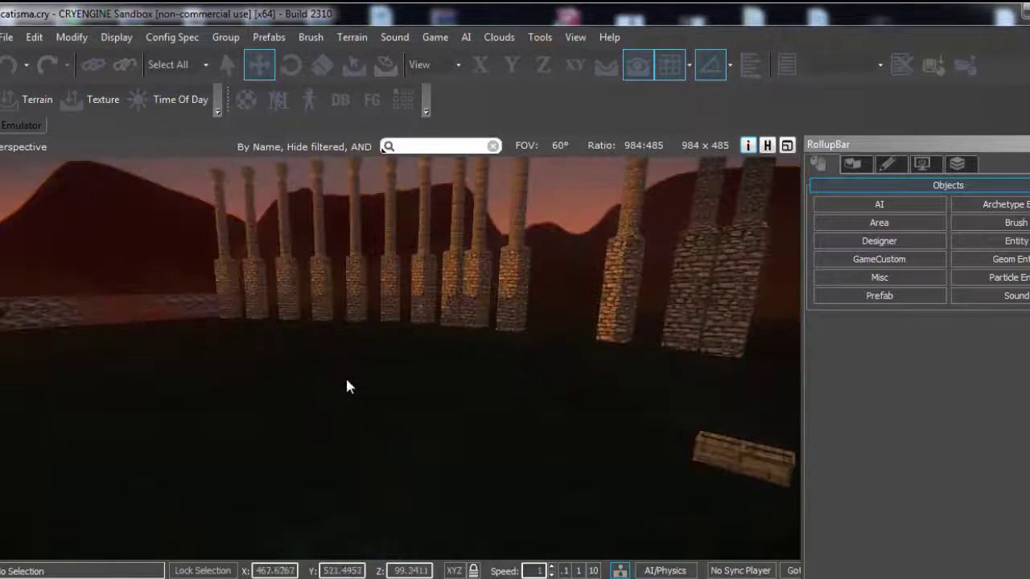
pyautogui.click(412, 392)
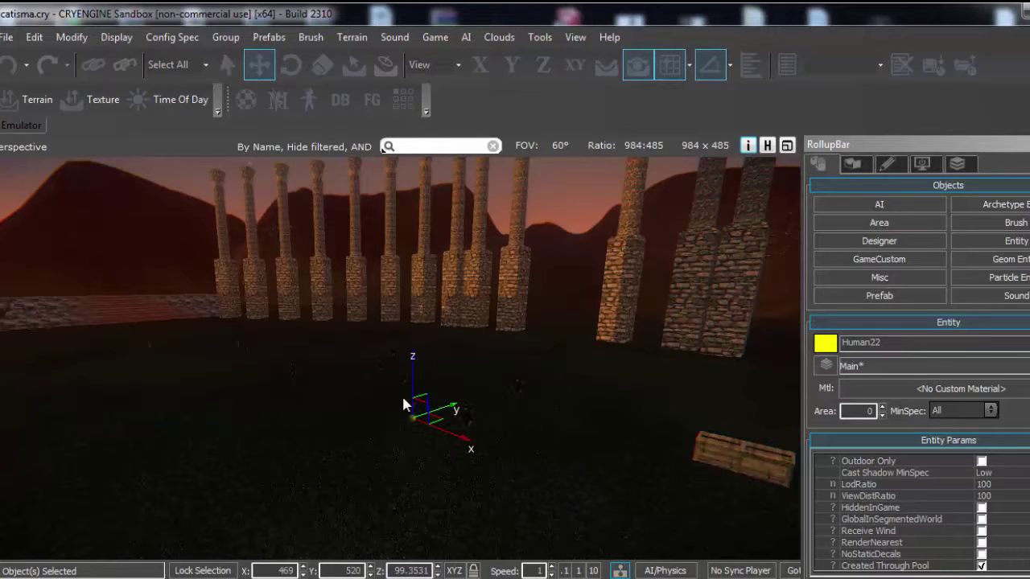
pyautogui.scroll(-15, 917, 362)
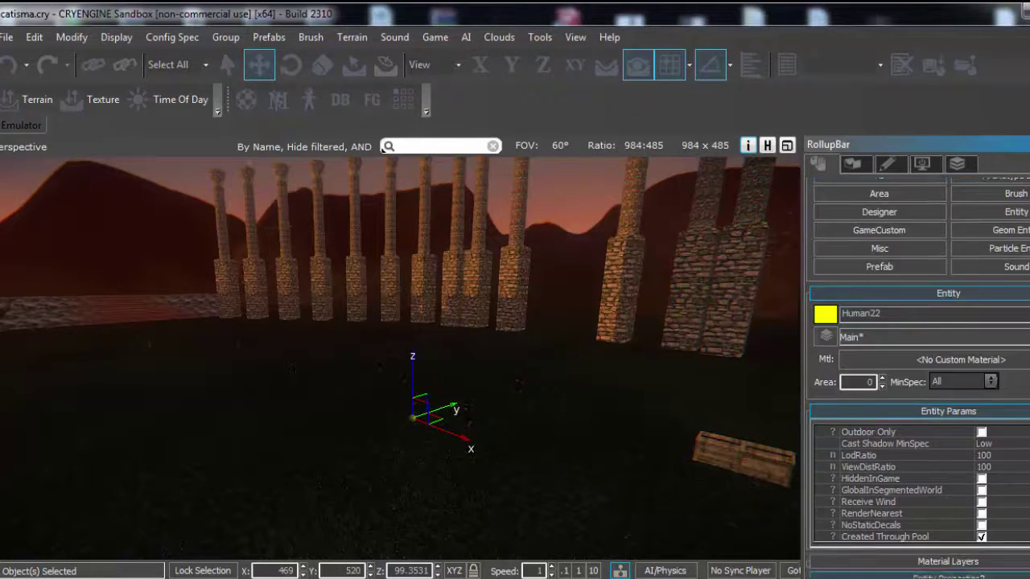
pyautogui.scroll(-5, 917, 362)
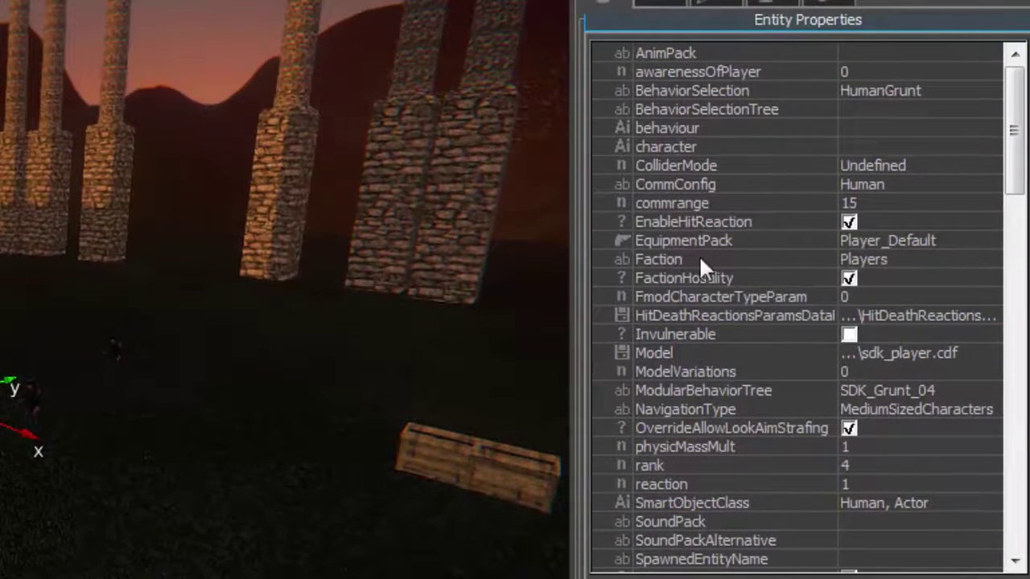
pyautogui.click(667, 241)
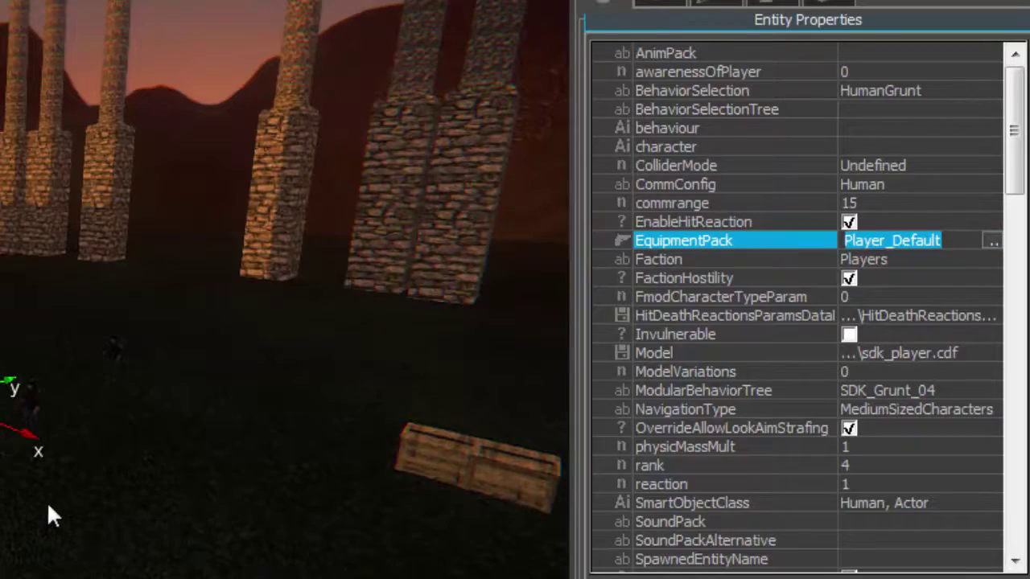
pyautogui.click(84, 504)
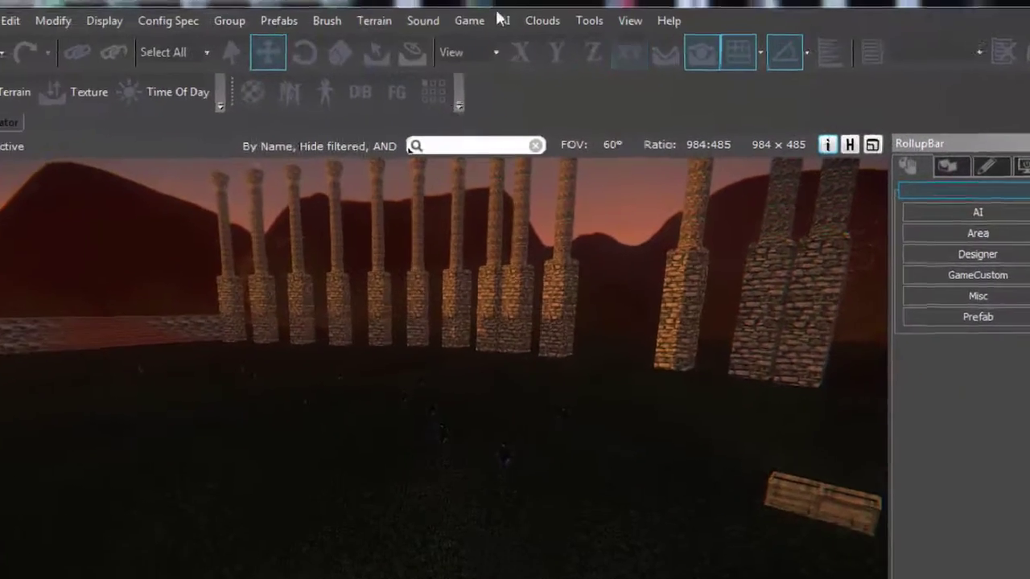
# - Open the equipment-pack editor and review the contents of the Player_Default and fuze packs
pyautogui.click(477, 21)
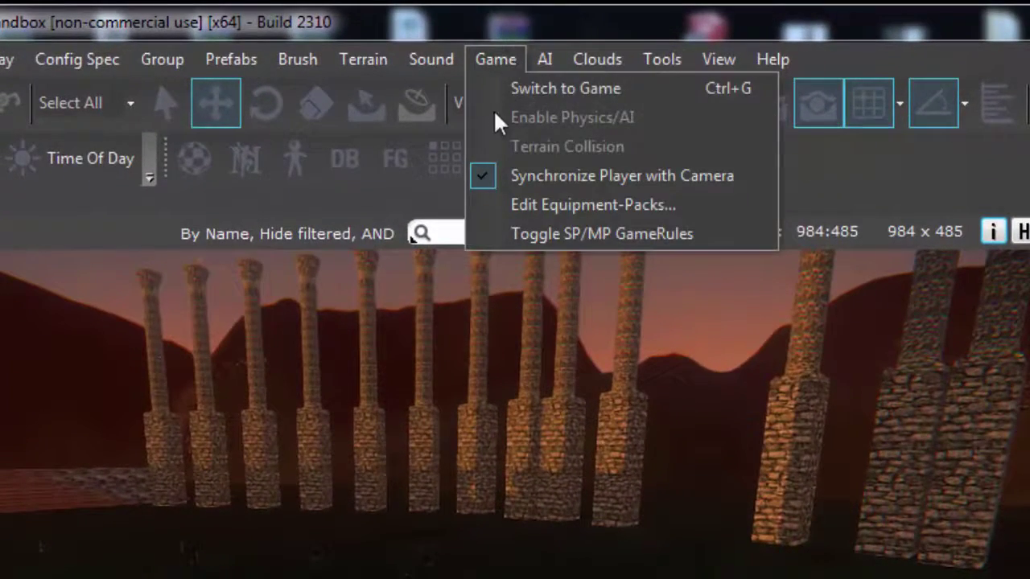
pyautogui.click(532, 205)
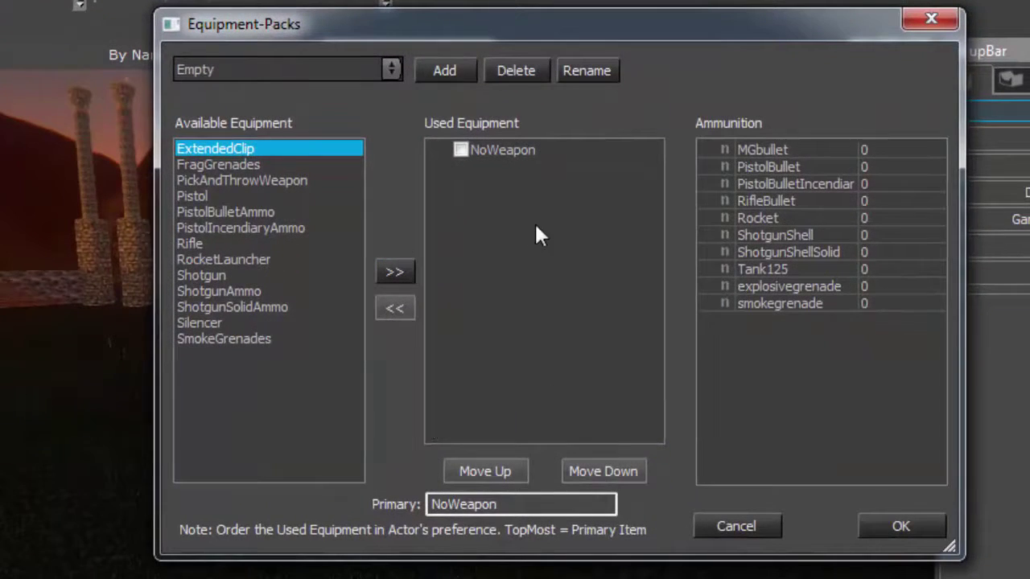
pyautogui.click(388, 69)
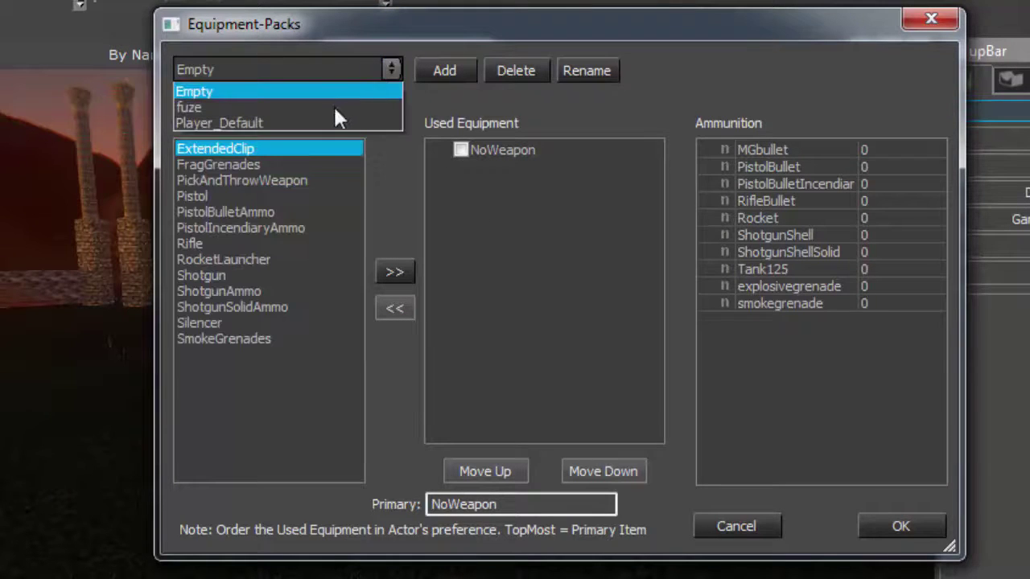
pyautogui.click(327, 122)
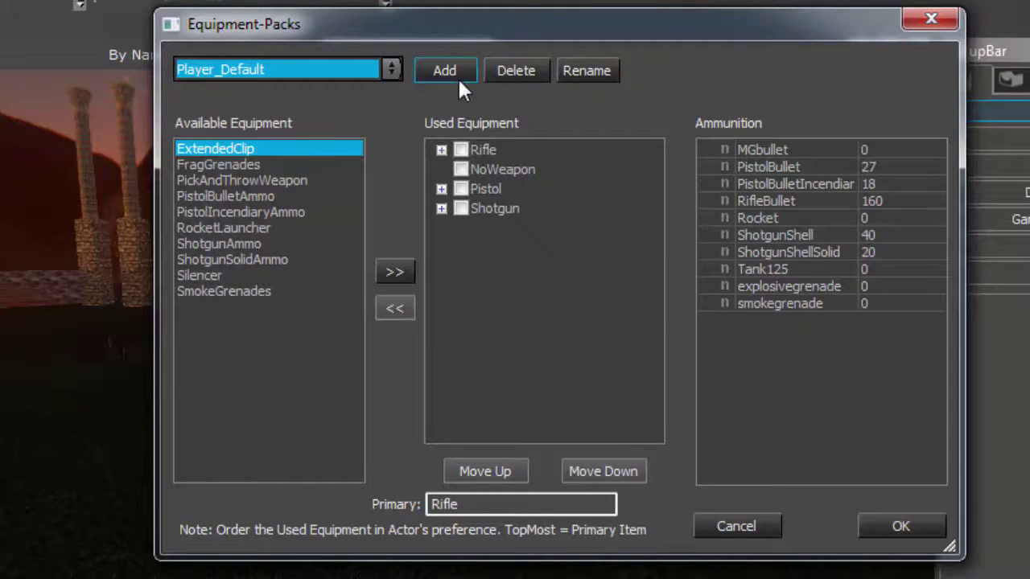
pyautogui.click(374, 71)
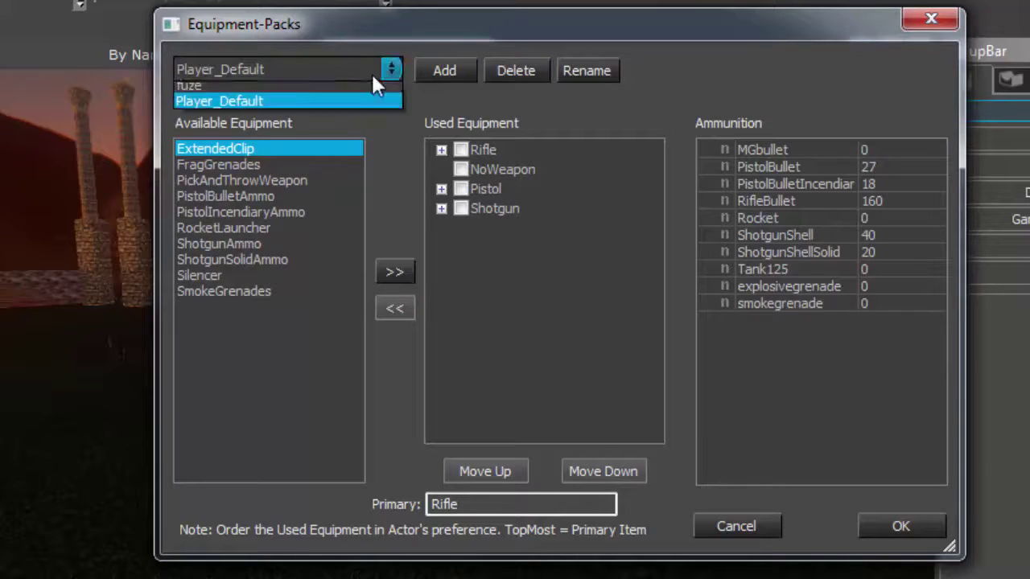
pyautogui.click(345, 106)
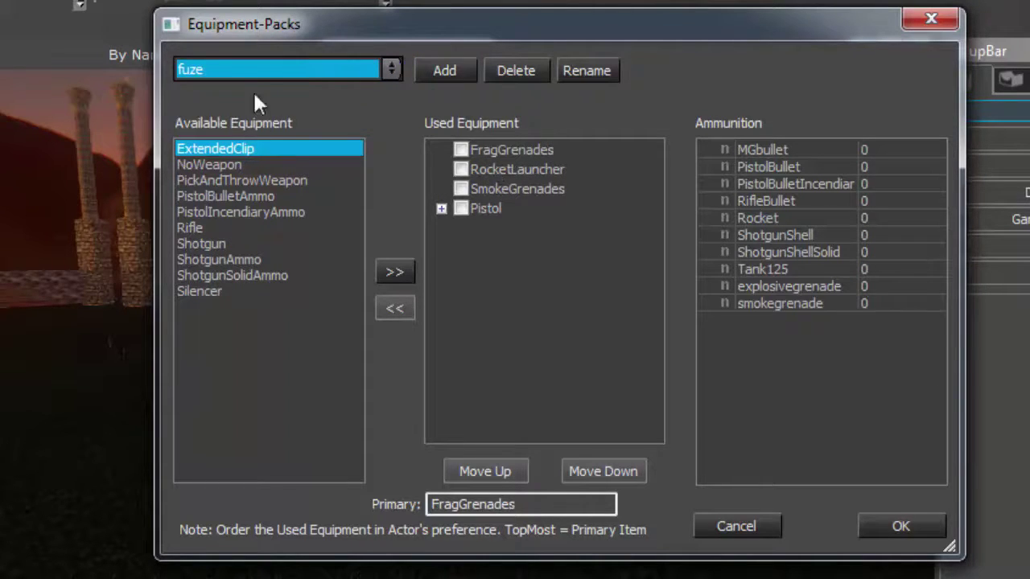
pyautogui.click(341, 70)
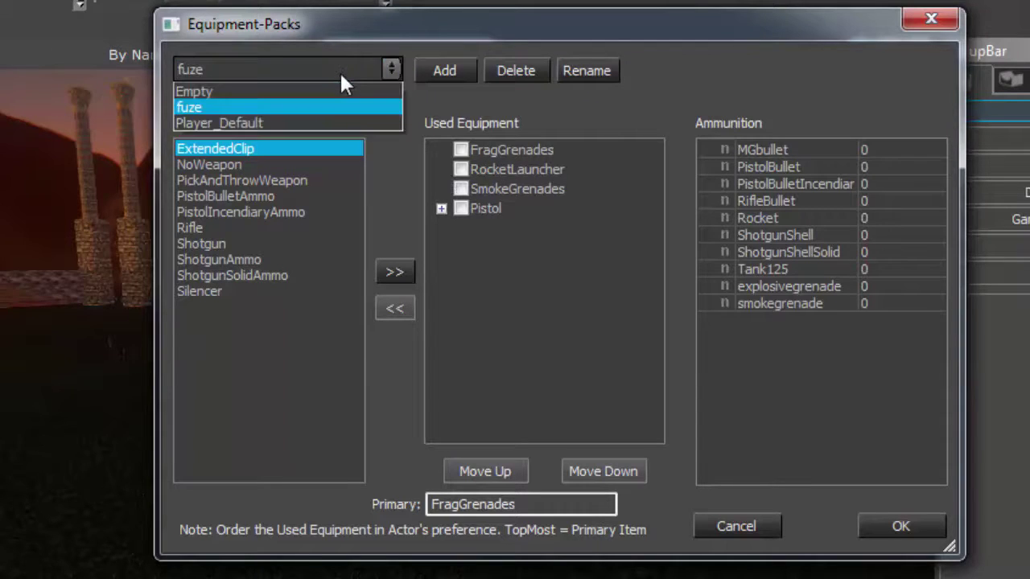
pyautogui.click(340, 71)
# - Create a new equipment pack named pistol and accept its automatically added ammo items
pyautogui.click(440, 70)
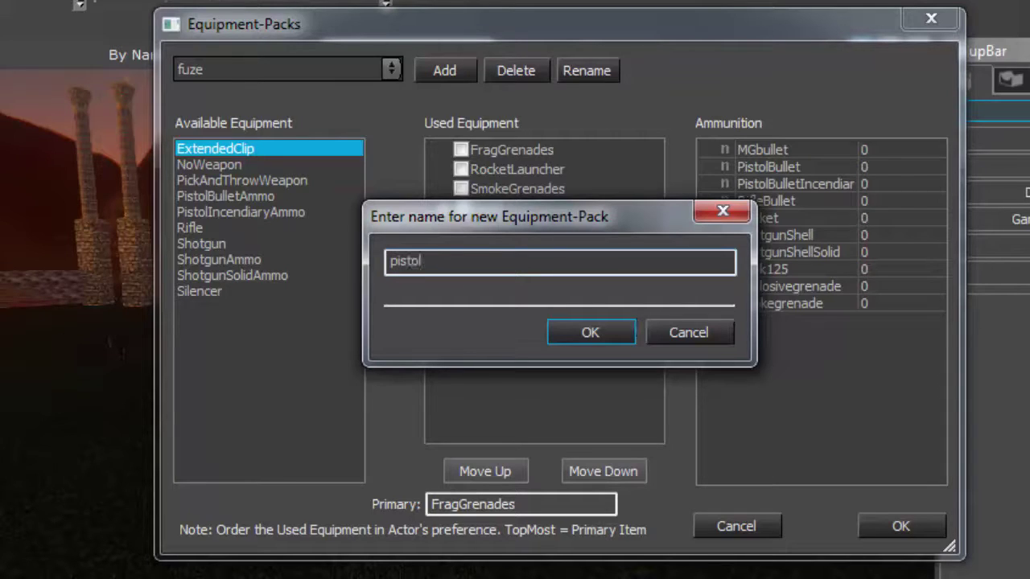
pyautogui.click(612, 323)
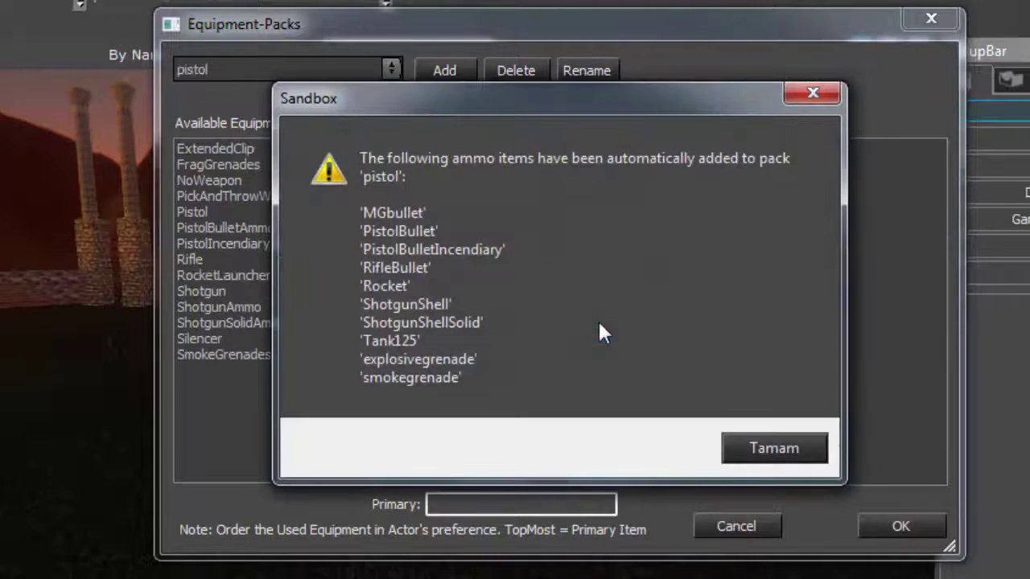
pyautogui.click(743, 455)
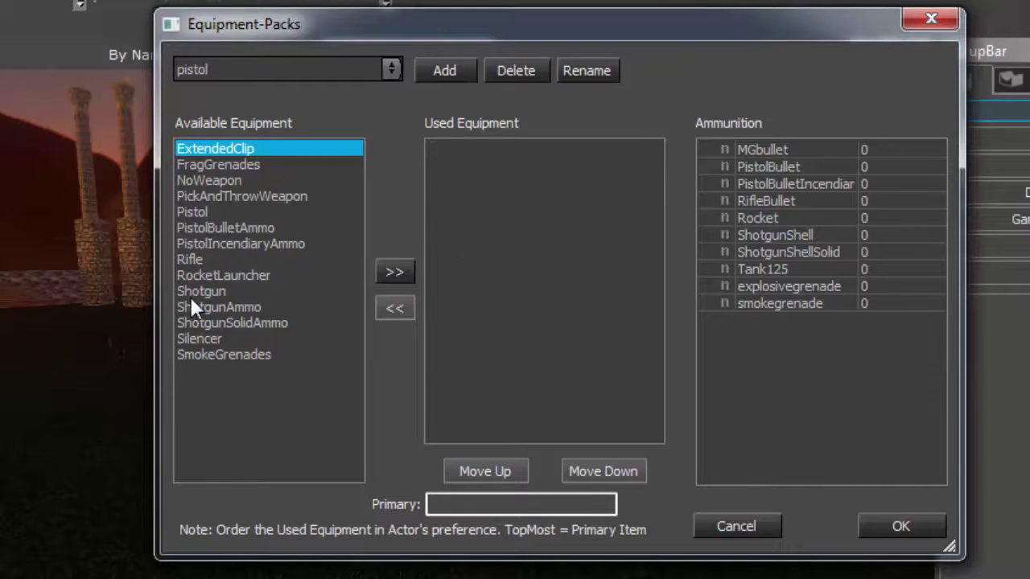
# - Add Pistol and PistolBulletAmmo to the pistol pack's used equipment and save the pack
pyautogui.click(182, 211)
pyautogui.click(394, 273)
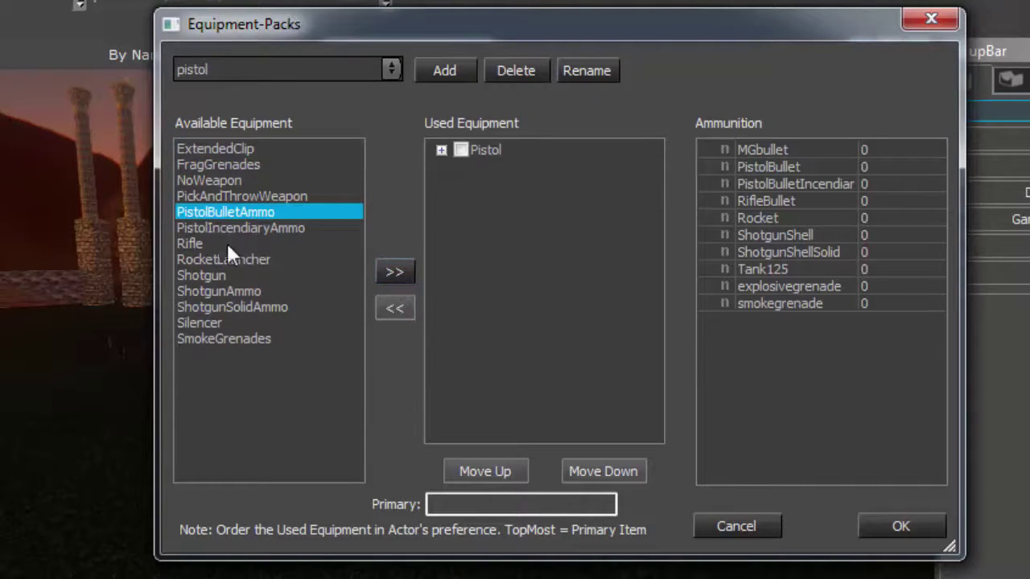
pyautogui.click(395, 273)
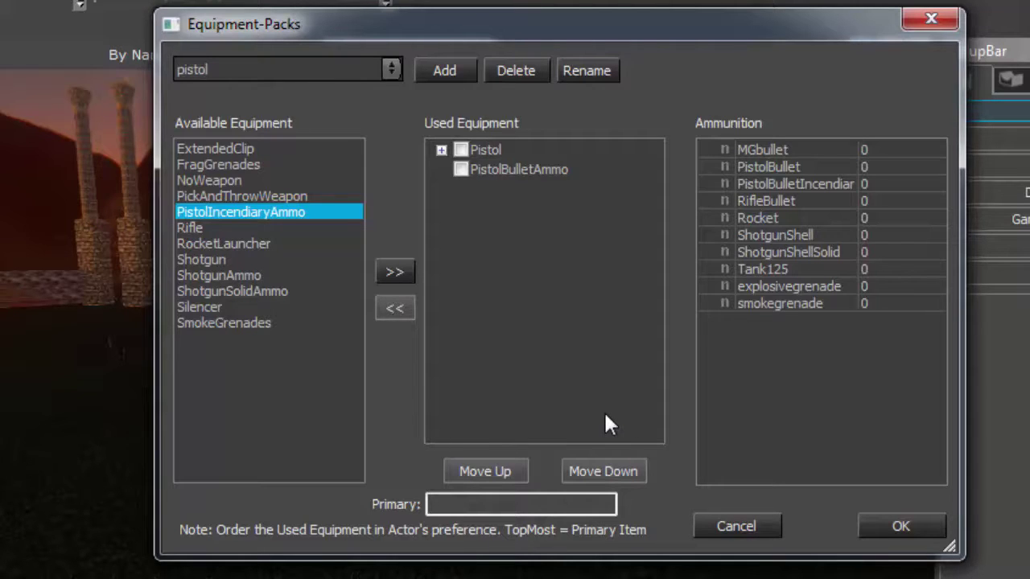
pyautogui.click(901, 526)
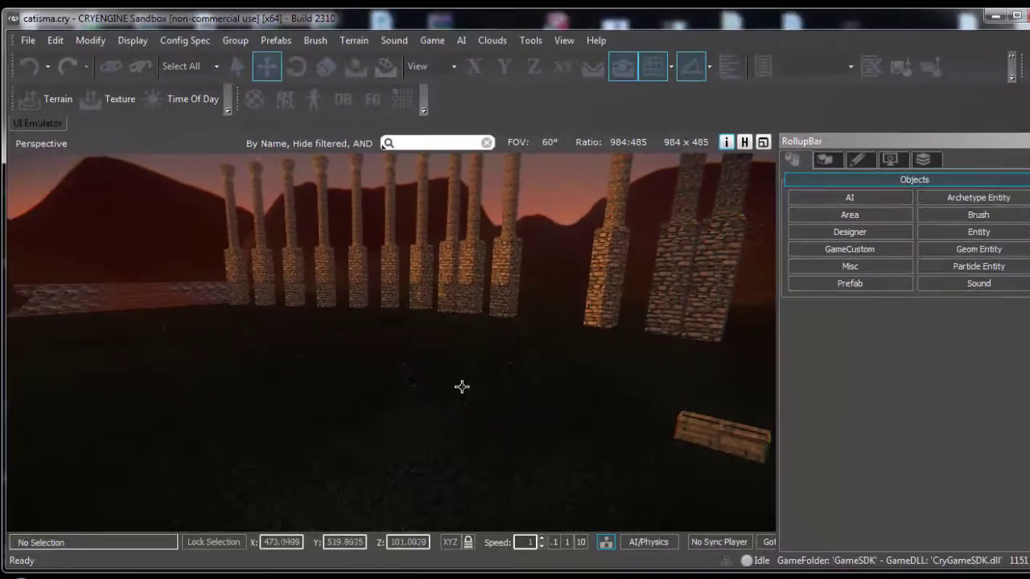
# - Set the EquipmentPack of the nearest Players-faction human (Human21) to pistol
pyautogui.click(460, 389)
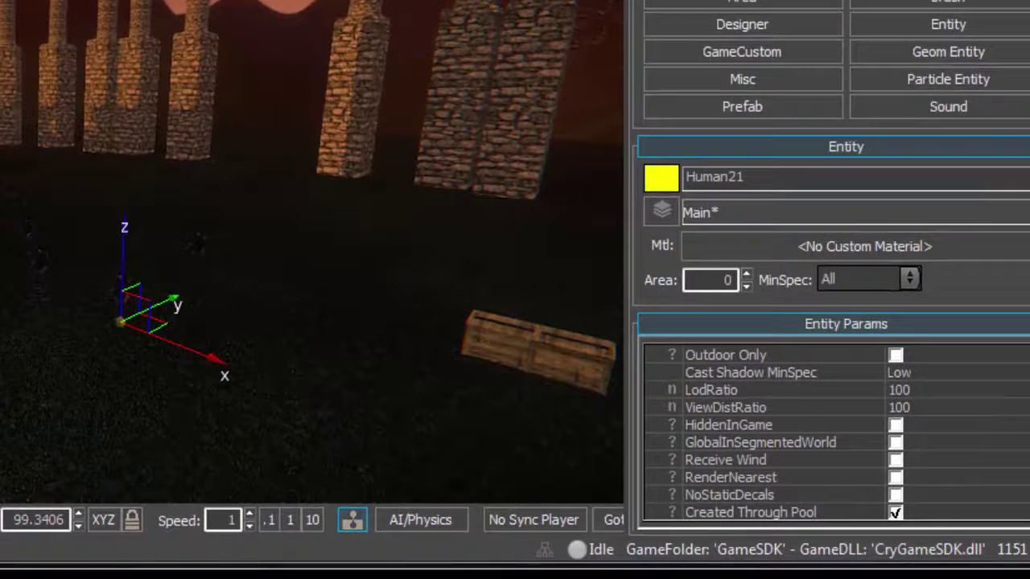
pyautogui.scroll(-15, 833, 322)
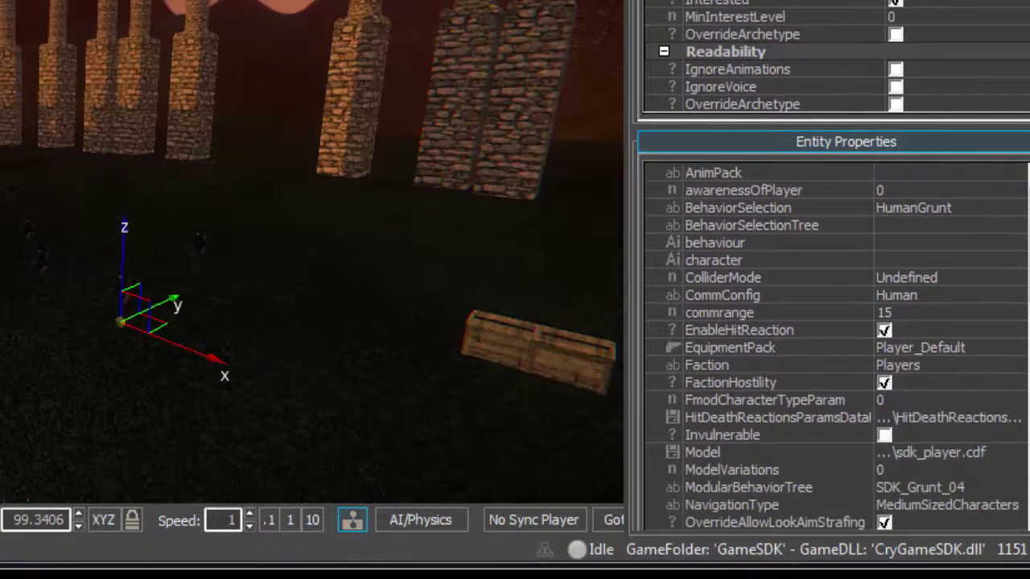
pyautogui.click(947, 348)
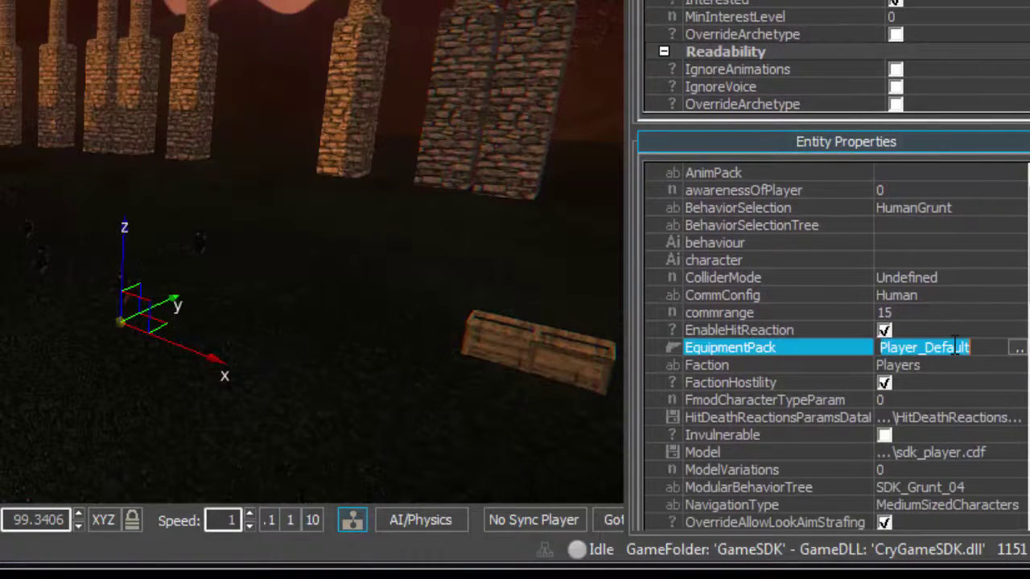
pyautogui.click(1020, 348)
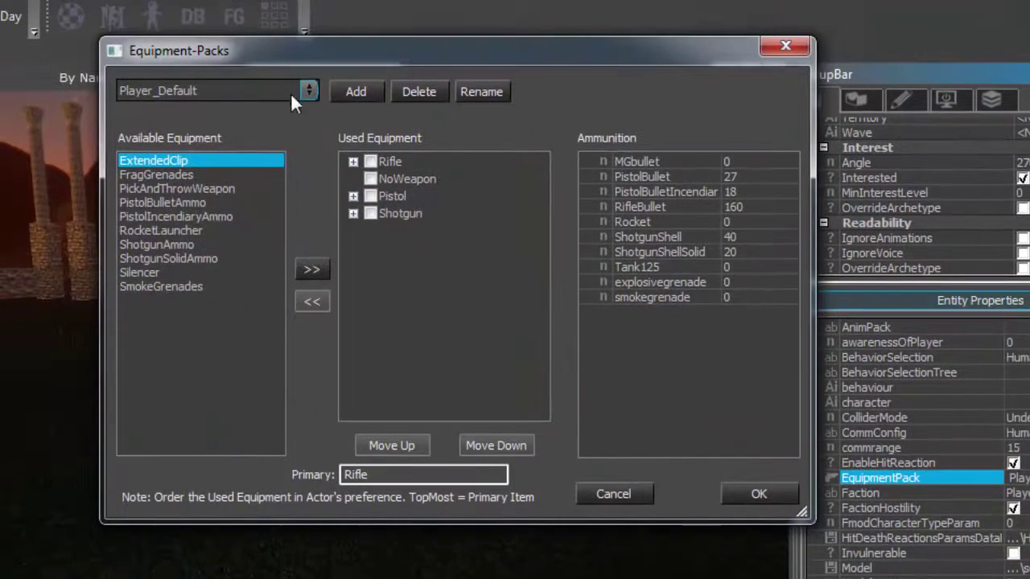
pyautogui.click(290, 90)
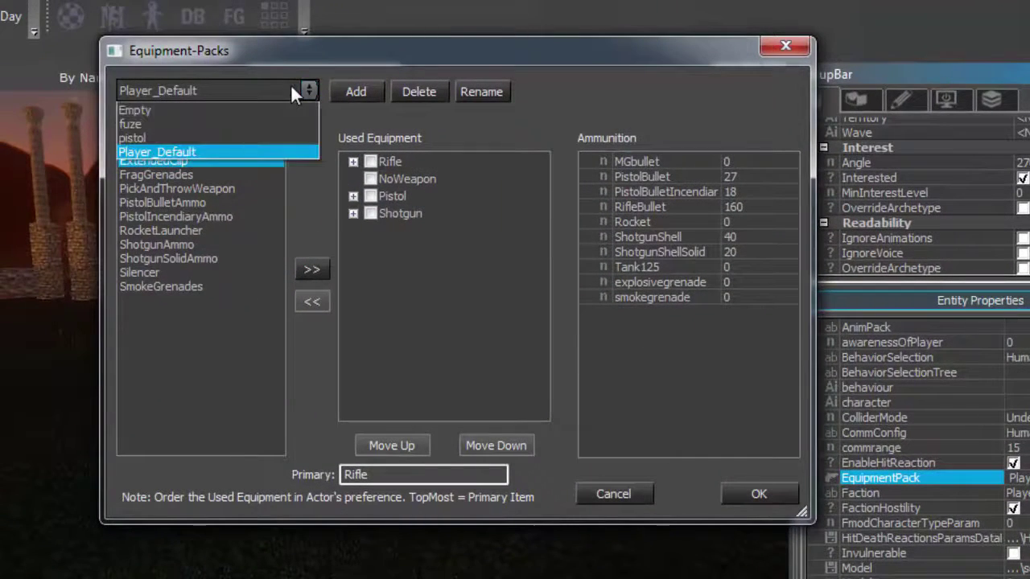
pyautogui.click(193, 138)
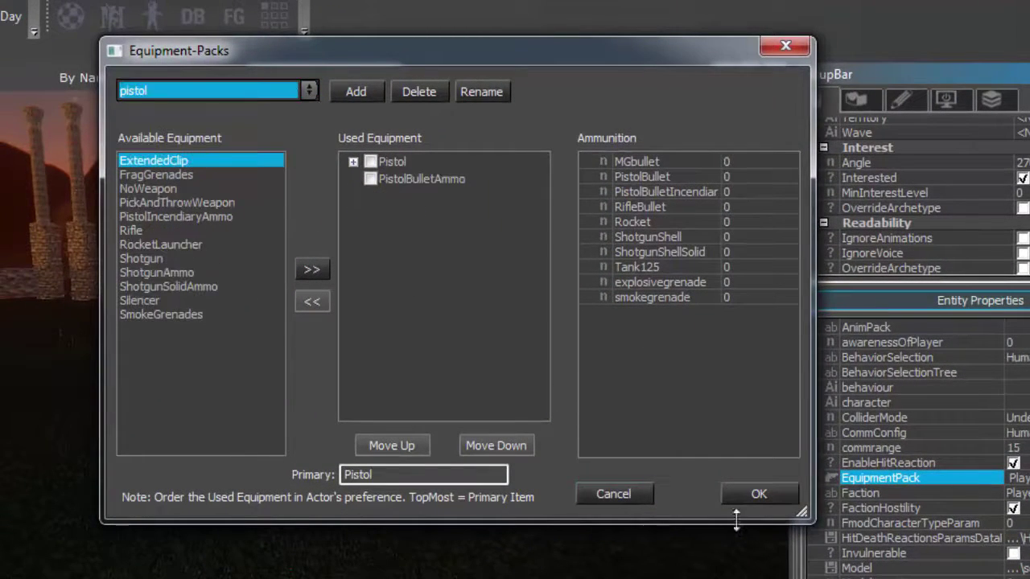
pyautogui.click(756, 494)
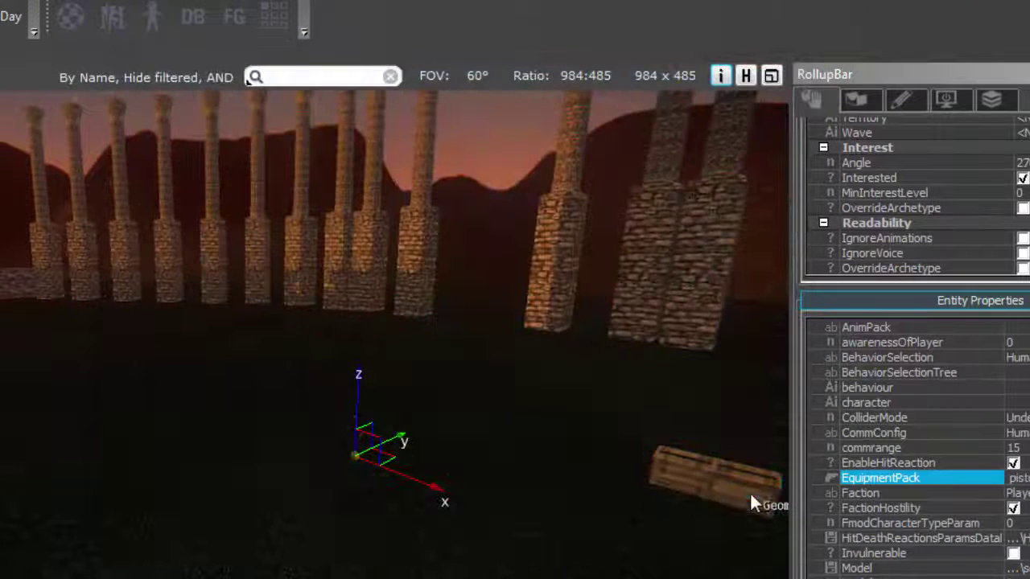
# - Show the viewport helpers and set the EquipmentPack of the Players-faction human Human23 to pistol
pyautogui.click(242, 355)
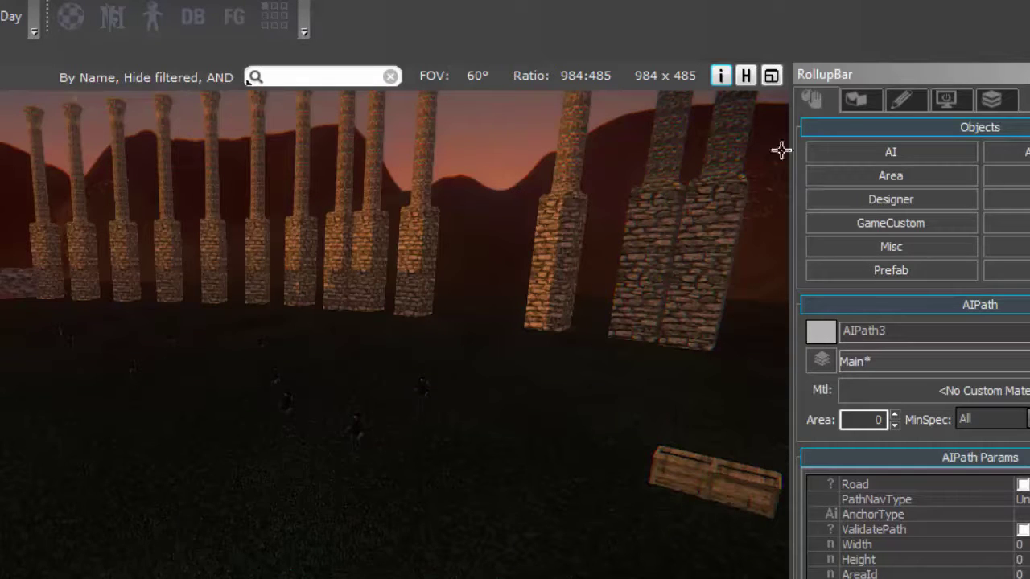
pyautogui.click(746, 75)
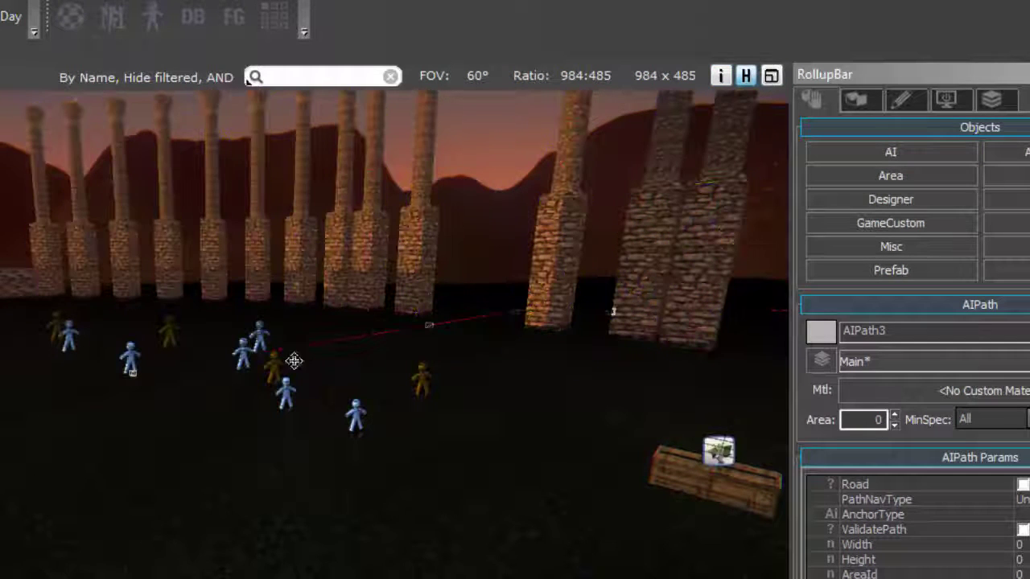
pyautogui.click(240, 351)
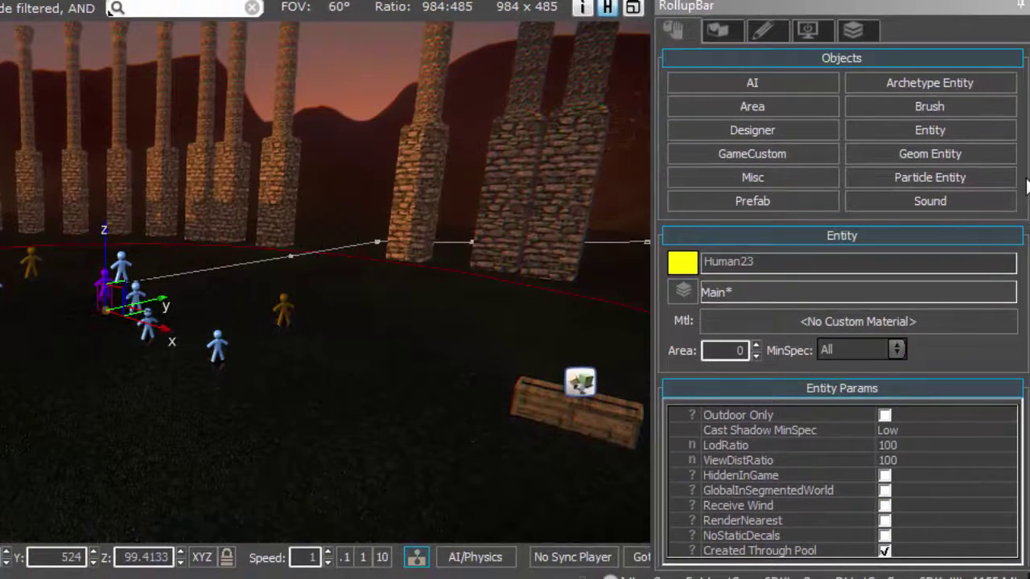
pyautogui.scroll(-10, 1026, 185)
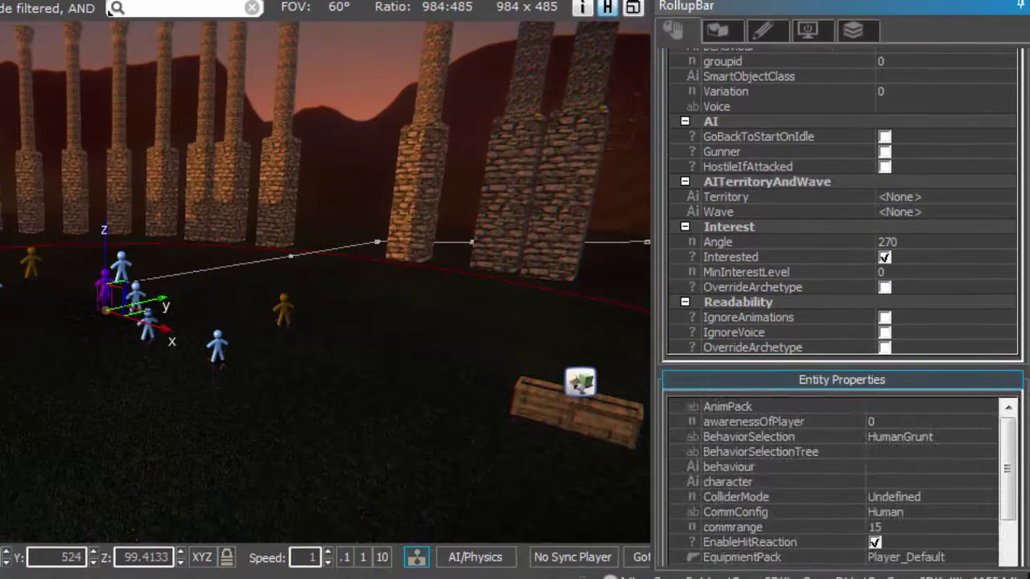
pyautogui.scroll(-4, 950, 378)
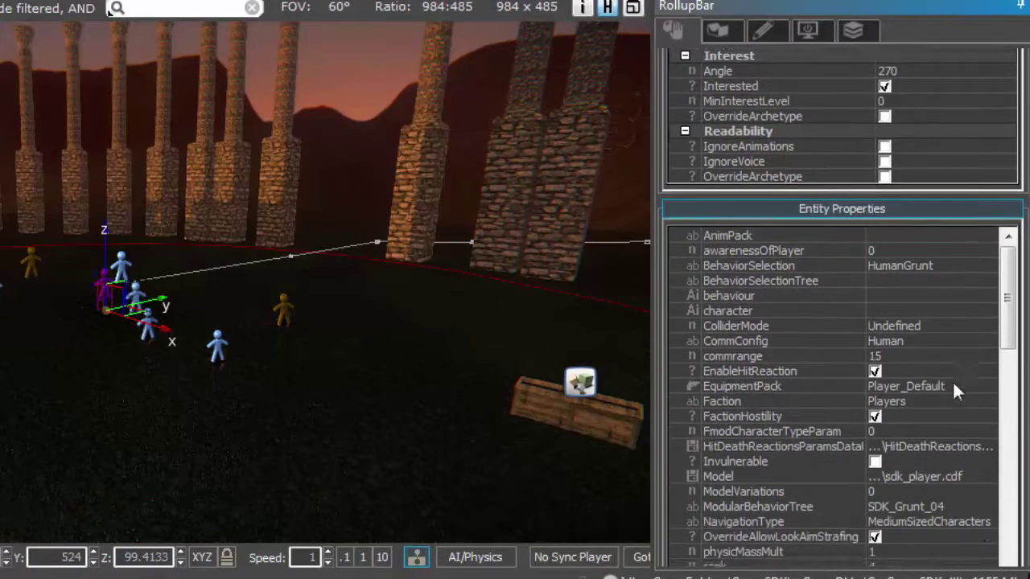
pyautogui.click(947, 387)
pyautogui.click(988, 389)
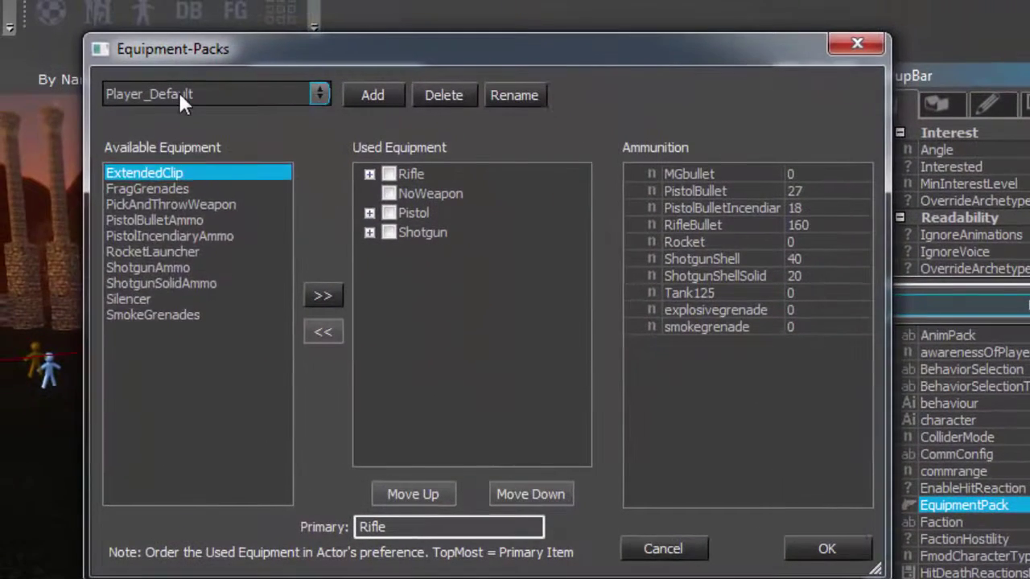
pyautogui.click(181, 100)
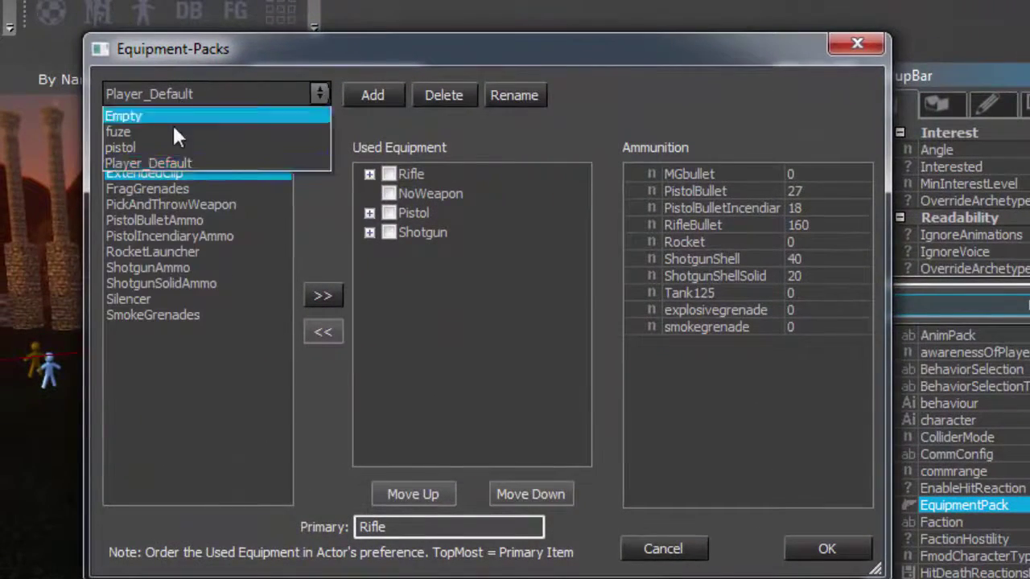
pyautogui.click(125, 145)
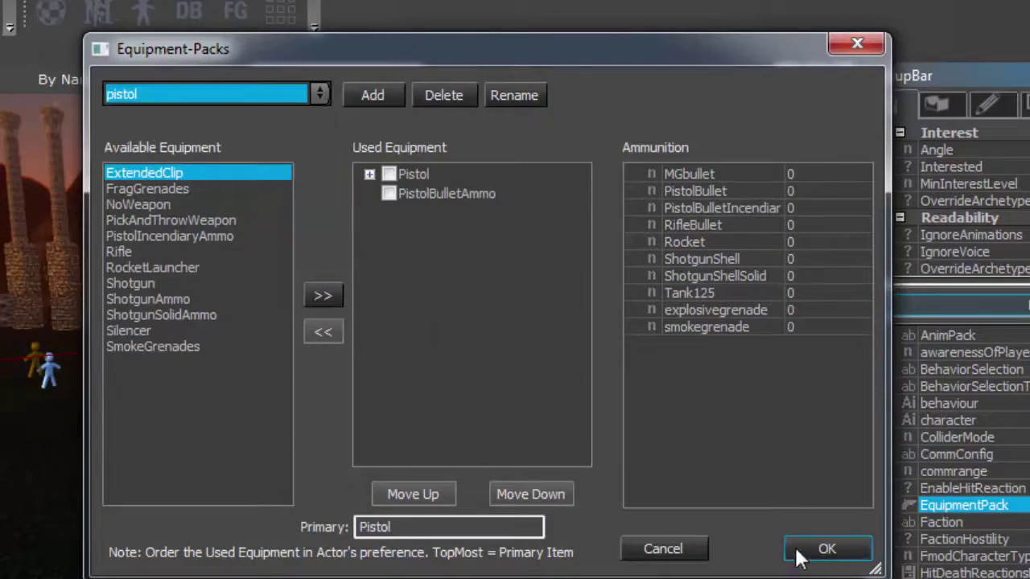
pyautogui.click(822, 550)
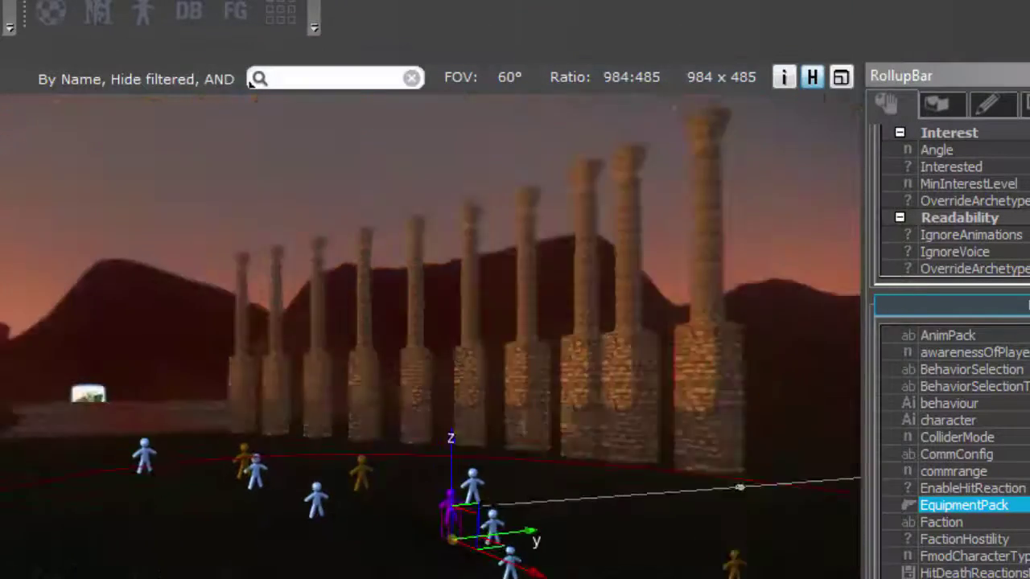
# - Set the EquipmentPack of the Players-faction human at X 446, Y 518 to fuze
pyautogui.press('w')
pyautogui.moveTo(563, 362); pyautogui.dragTo(599, 523, button='right')
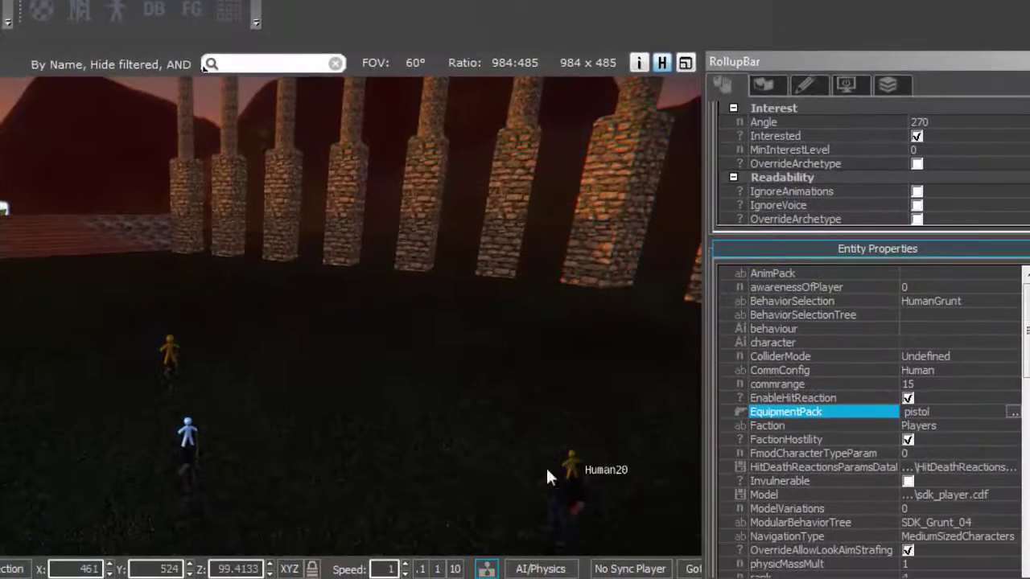
pyautogui.click(187, 434)
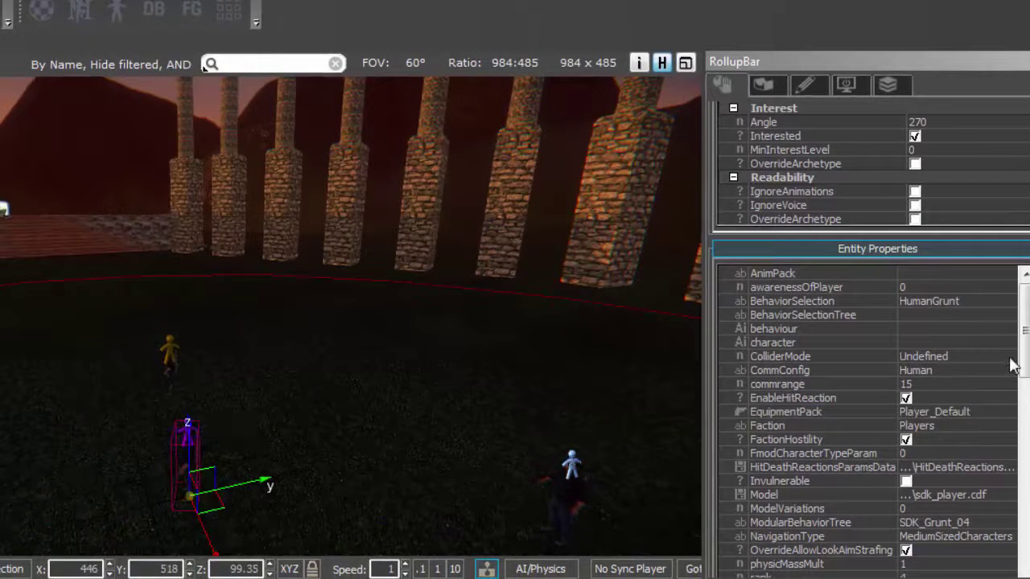
pyautogui.click(994, 411)
pyautogui.click(1008, 412)
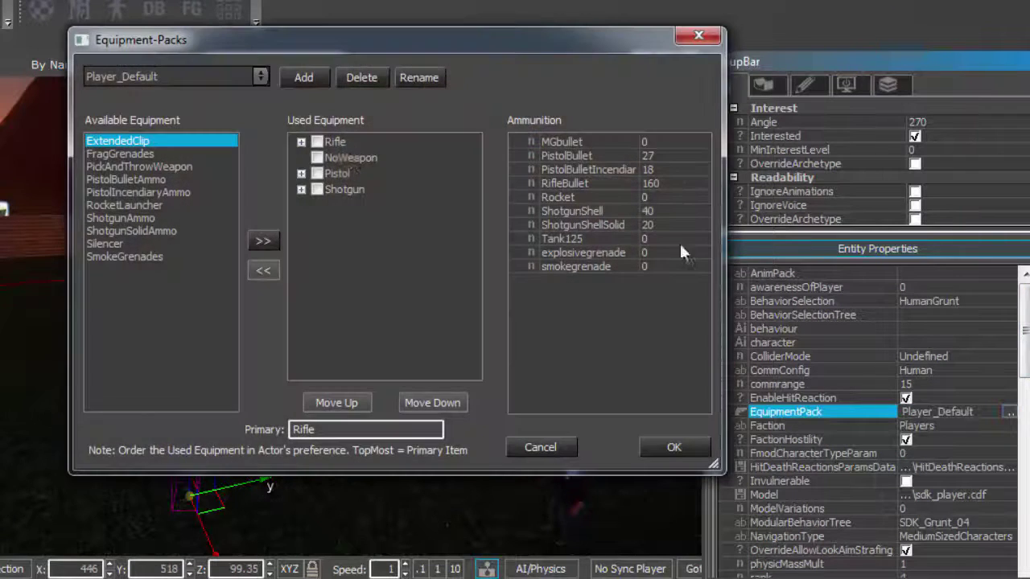
pyautogui.click(252, 75)
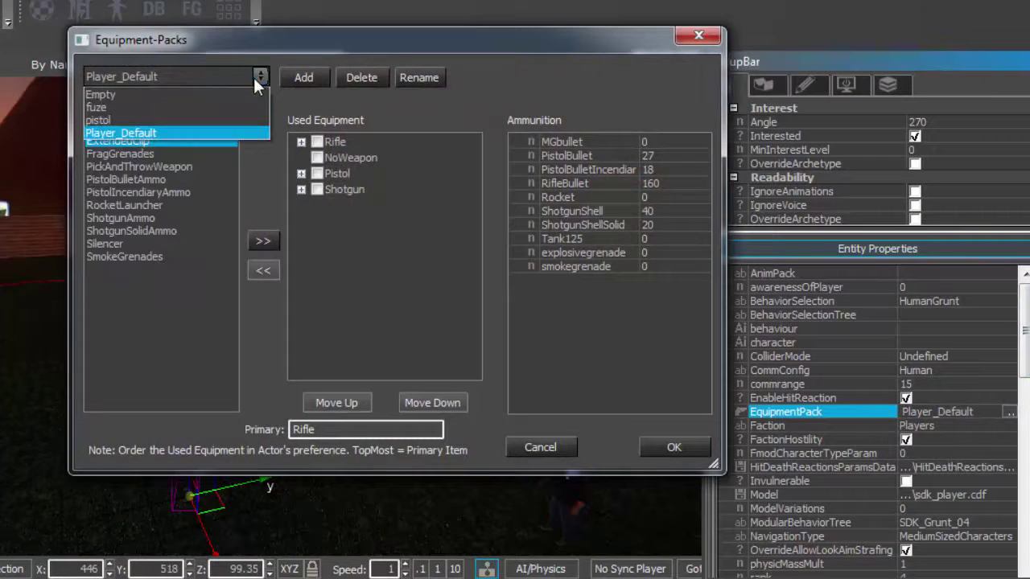
pyautogui.click(202, 109)
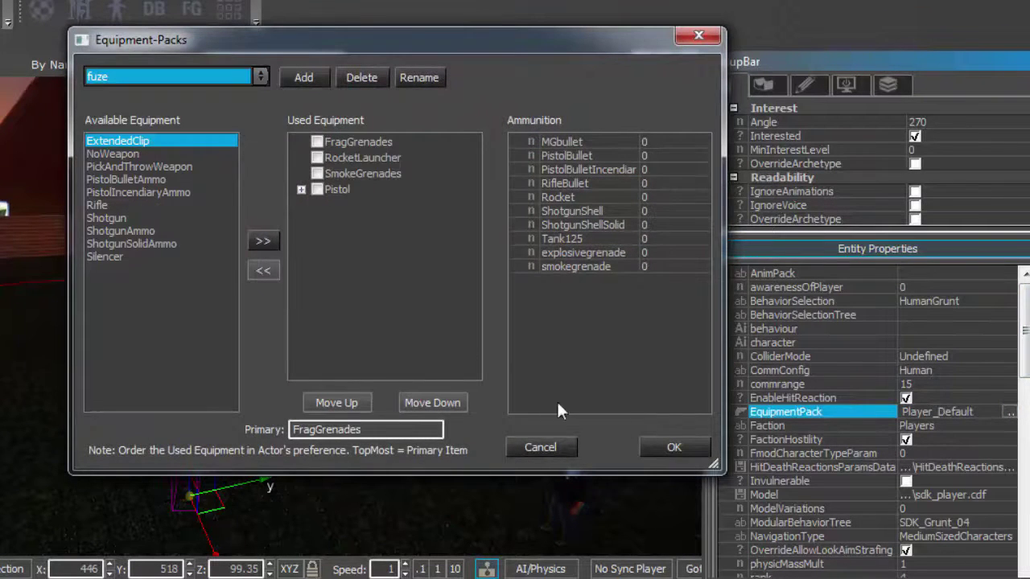
pyautogui.click(674, 448)
# - Set the EquipmentPack of Human10 in the opposing Grunts-faction group to pistol
pyautogui.click(436, 382)
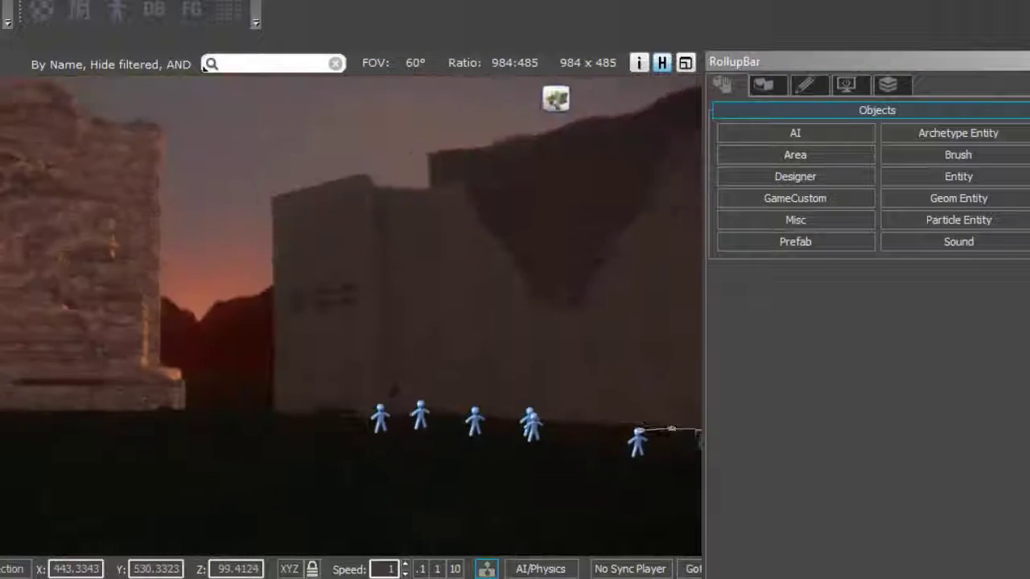
pyautogui.moveTo(351, 316); pyautogui.dragTo(322, 451, button='right')
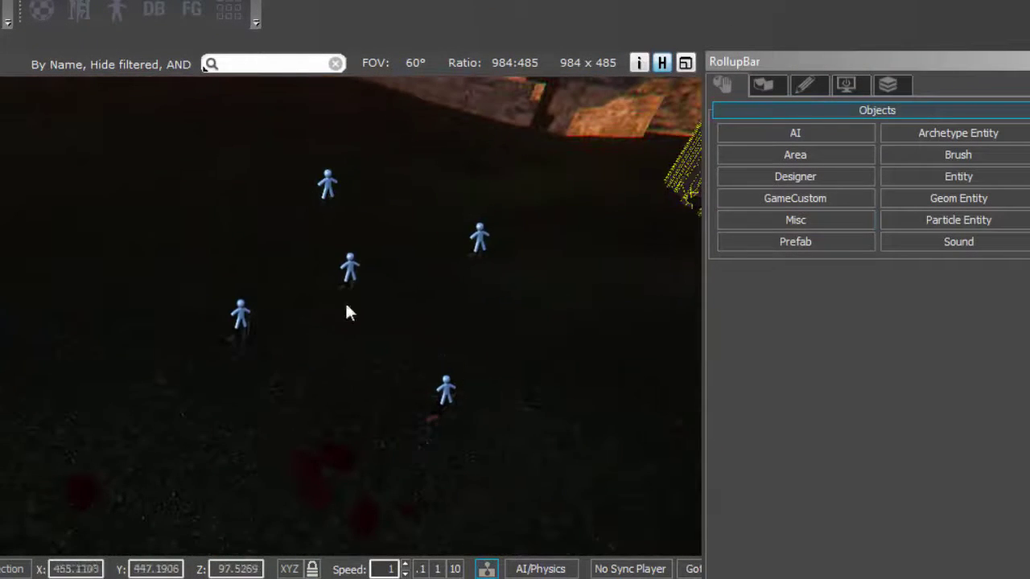
pyautogui.click(237, 303)
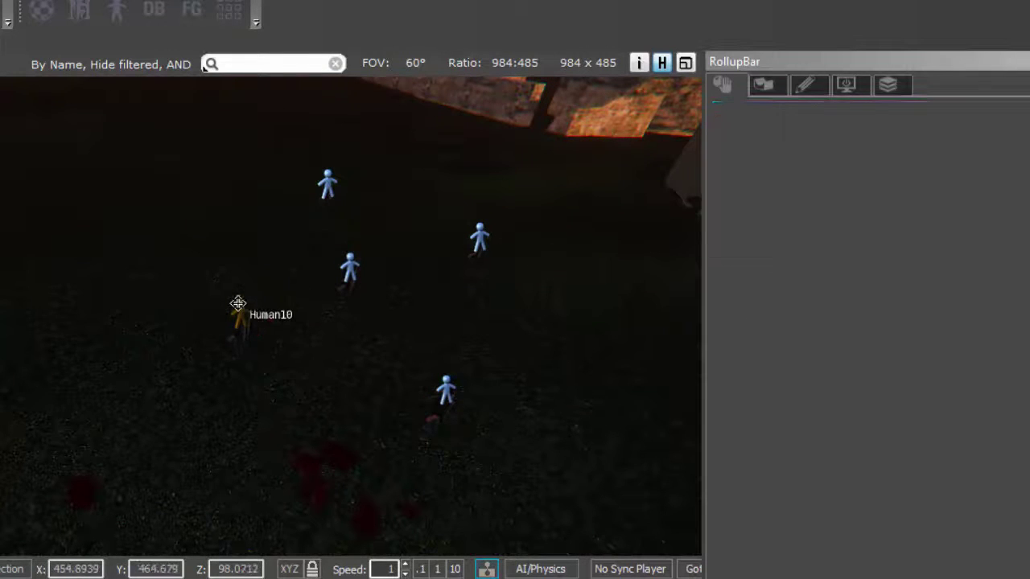
pyautogui.rightClick(237, 303)
pyautogui.click(234, 299)
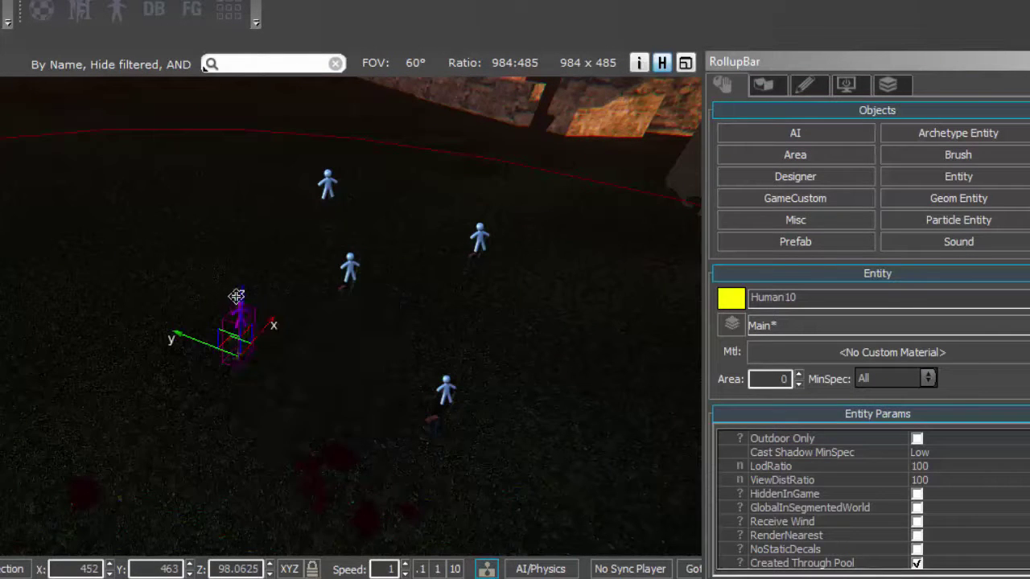
pyautogui.scroll(-10, 869, 340)
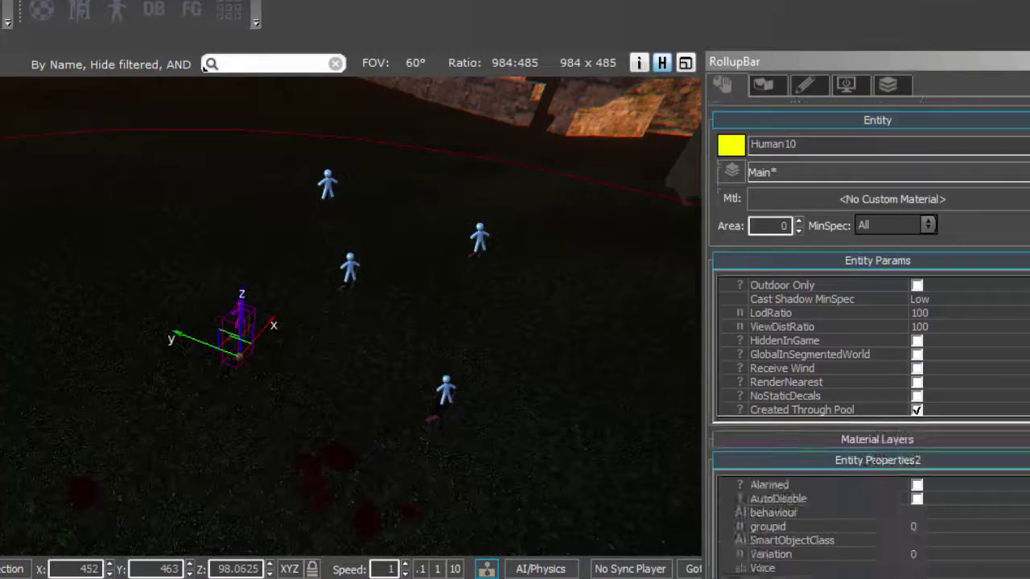
pyautogui.scroll(-5, 1016, 447)
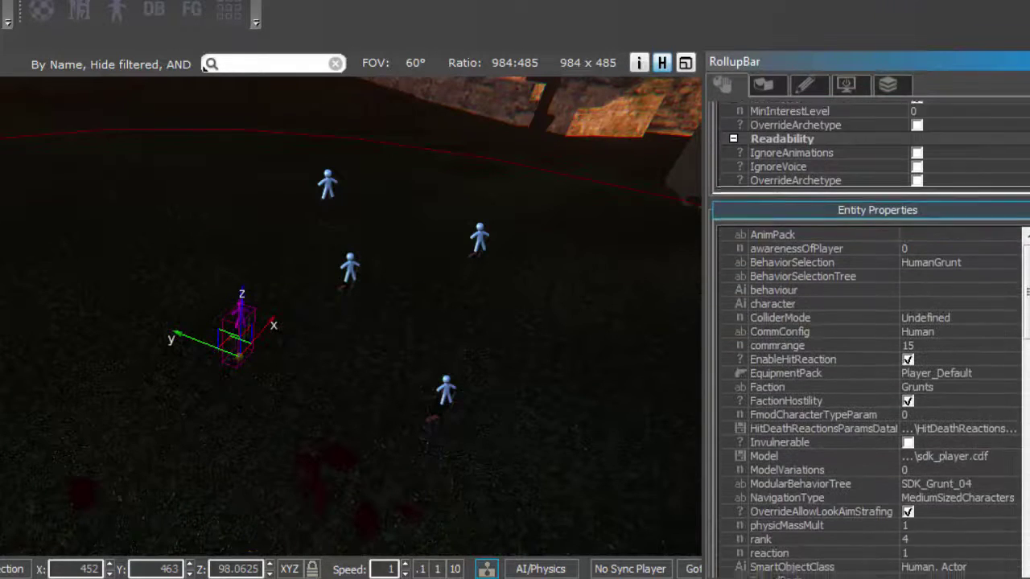
pyautogui.click(984, 348)
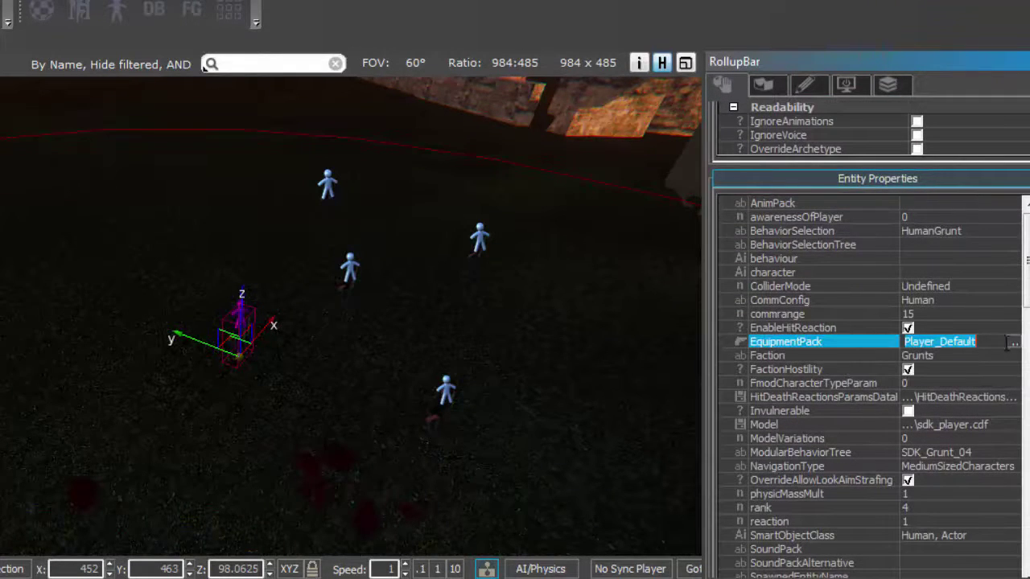
pyautogui.click(1013, 342)
pyautogui.click(247, 74)
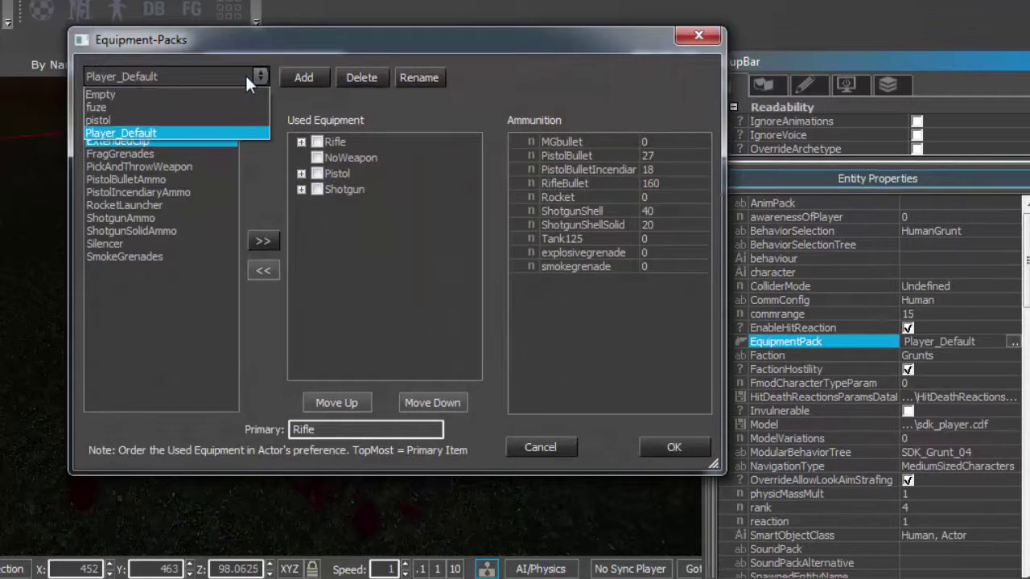
pyautogui.click(197, 120)
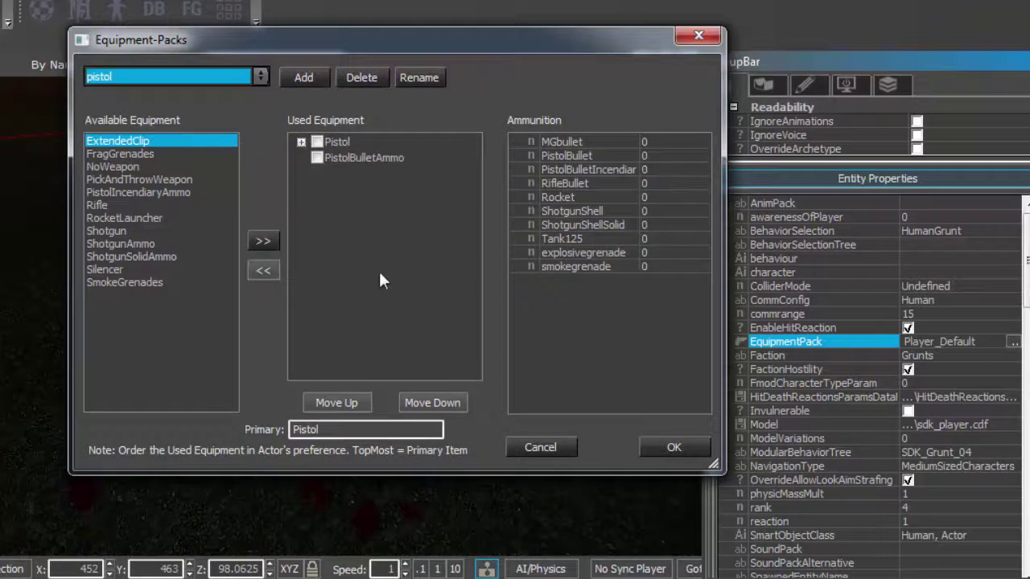
pyautogui.click(674, 445)
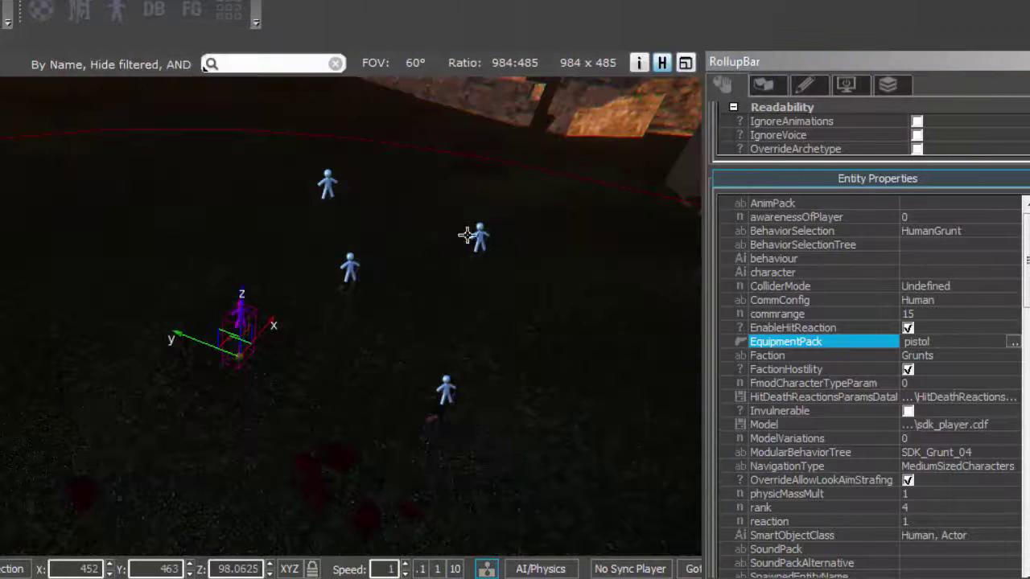
# - Look through the entity properties of the Grunts-faction human at X 463, Y 457 and set its EquipmentPack to fuze
pyautogui.click(481, 235)
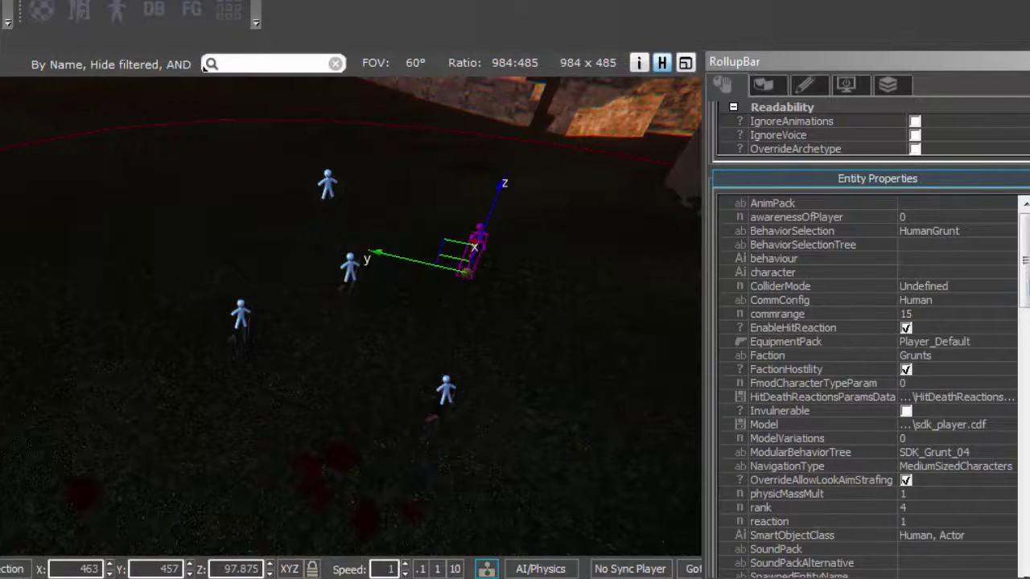
pyautogui.scroll(-3, 1012, 278)
pyautogui.scroll(-10, 1024, 359)
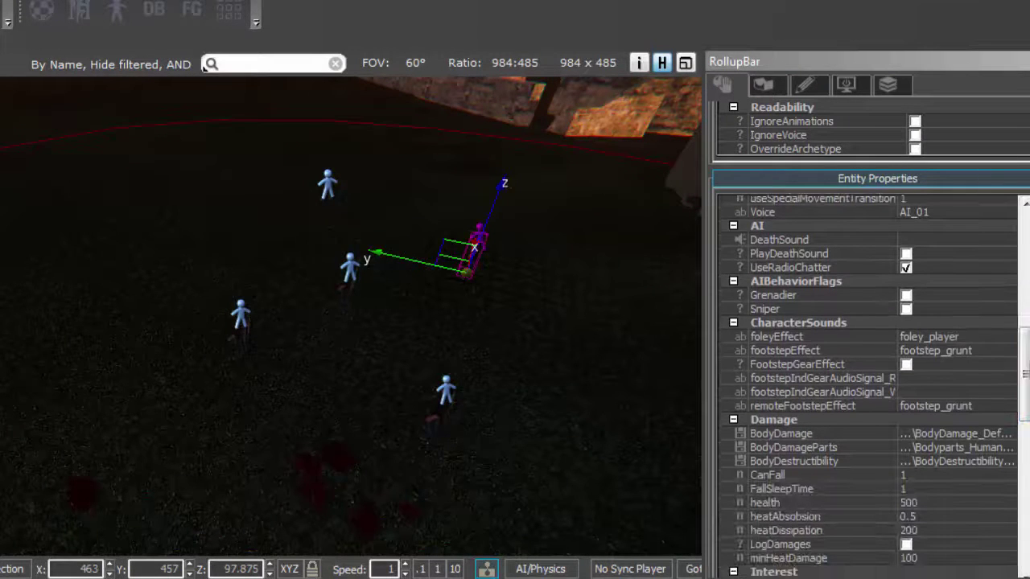
pyautogui.scroll(-2, 869, 386)
pyautogui.scroll(8, 869, 386)
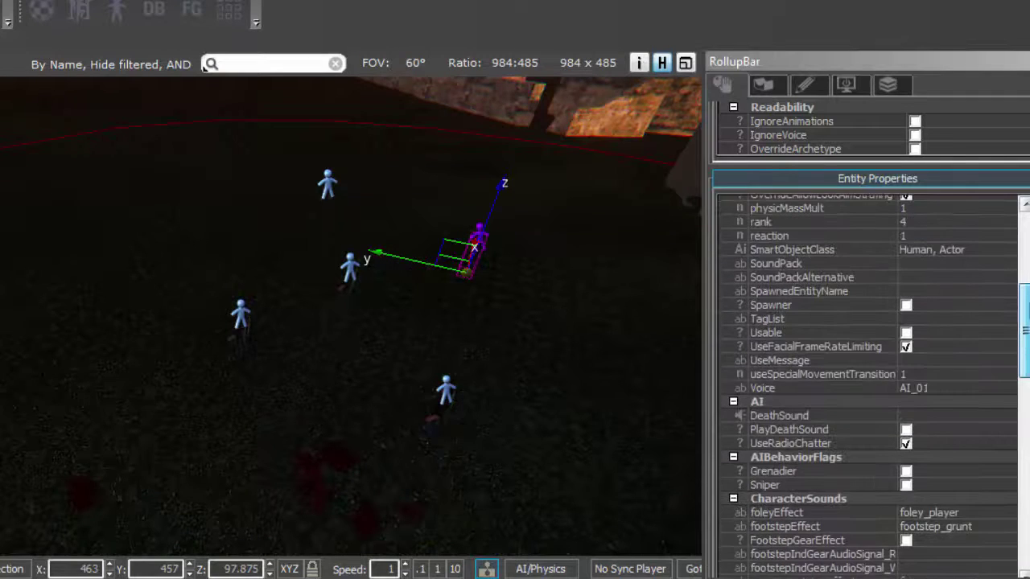
pyautogui.scroll(3, 868, 386)
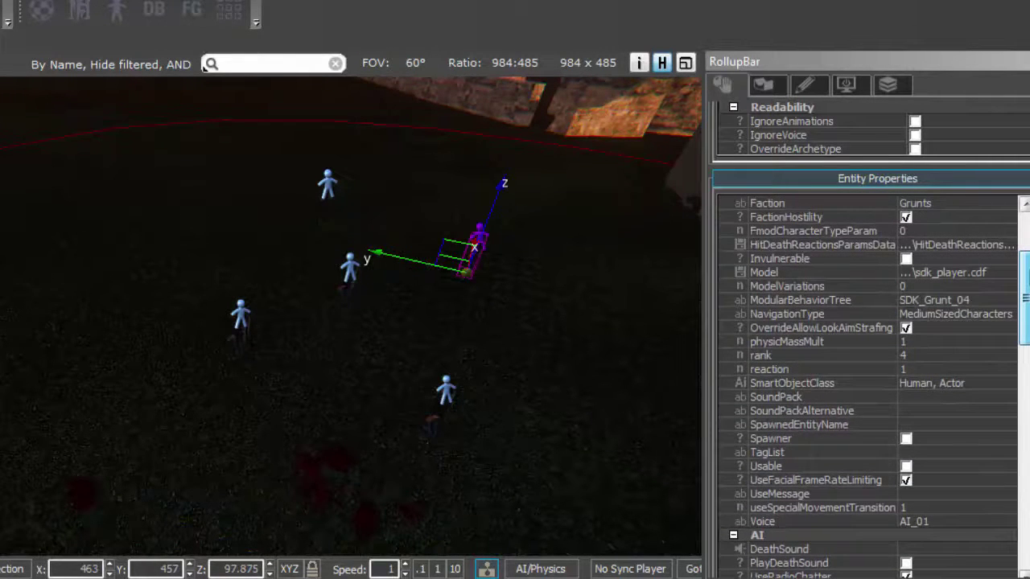
pyautogui.scroll(1, 885, 277)
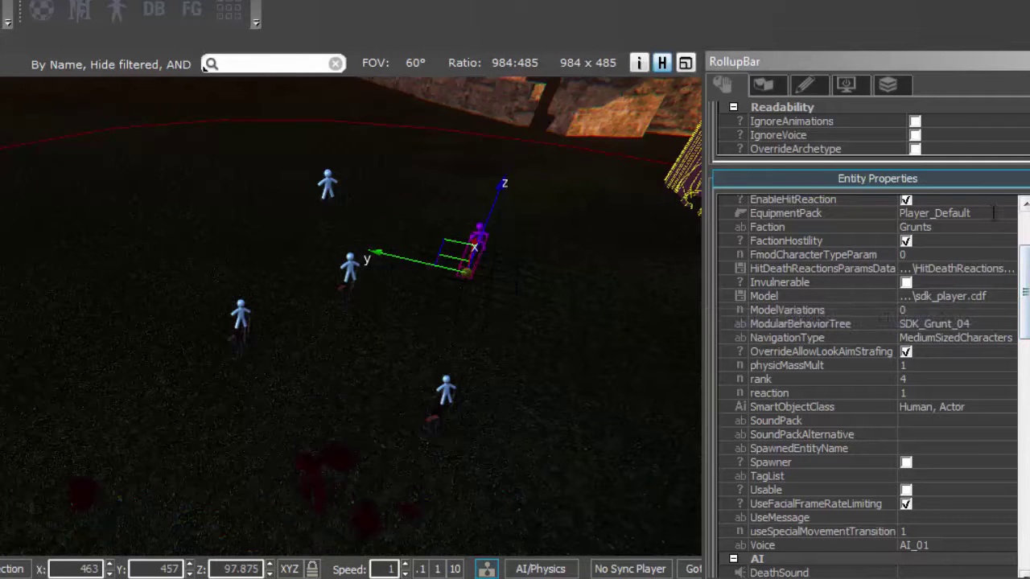
pyautogui.click(997, 213)
pyautogui.click(1009, 214)
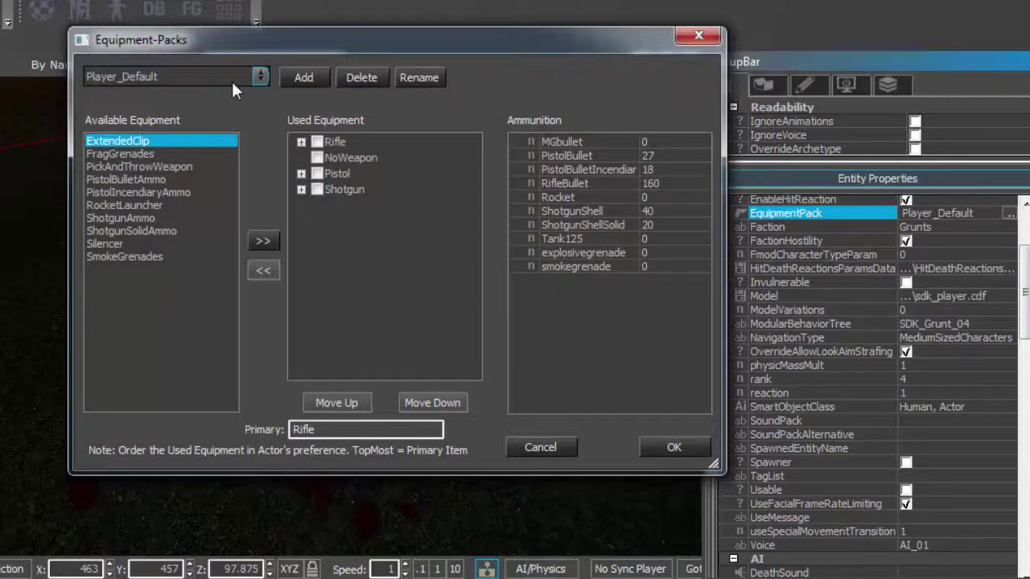
pyautogui.click(257, 74)
pyautogui.click(206, 108)
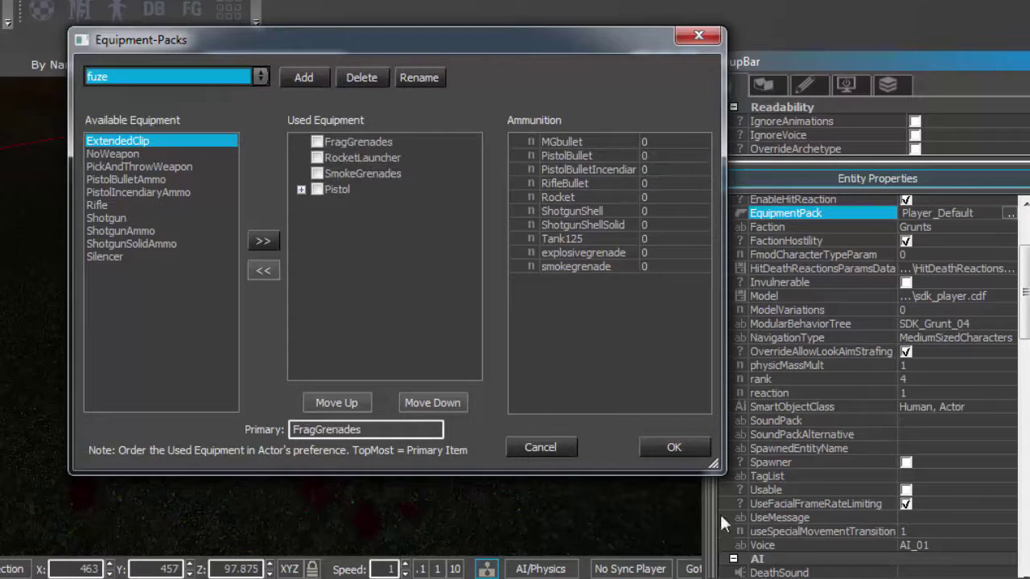
pyautogui.click(660, 447)
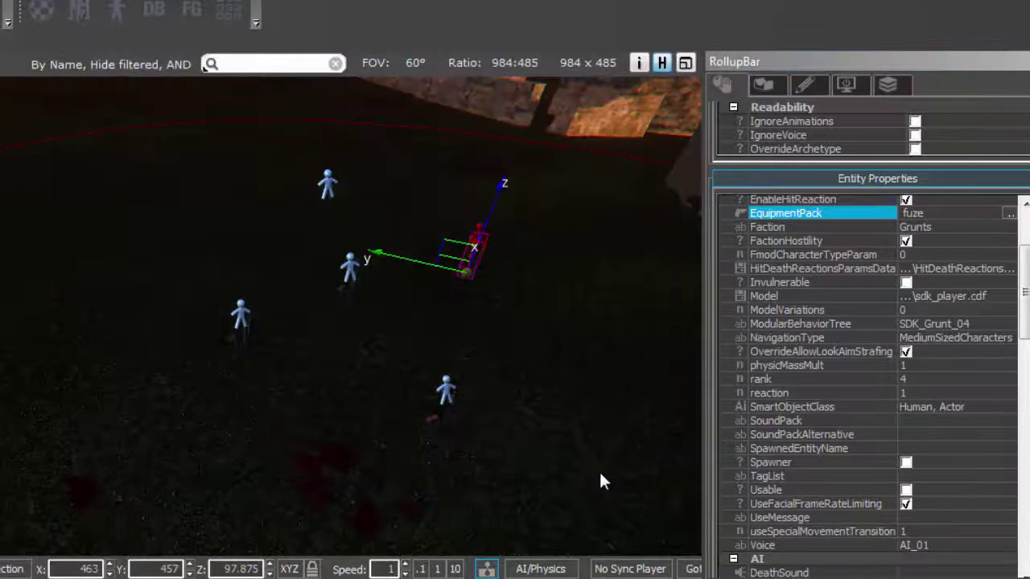
# - Set the EquipmentPack of the Grunts-faction human Human15 to pistol
pyautogui.click(286, 422)
pyautogui.moveTo(322, 398); pyautogui.dragTo(278, 346, button='right')
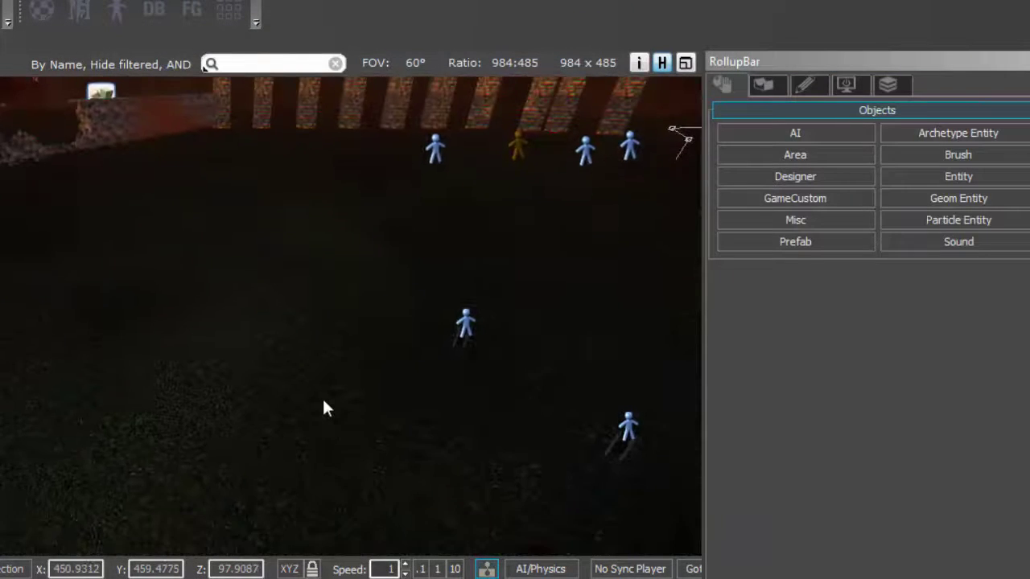
pyautogui.click(459, 320)
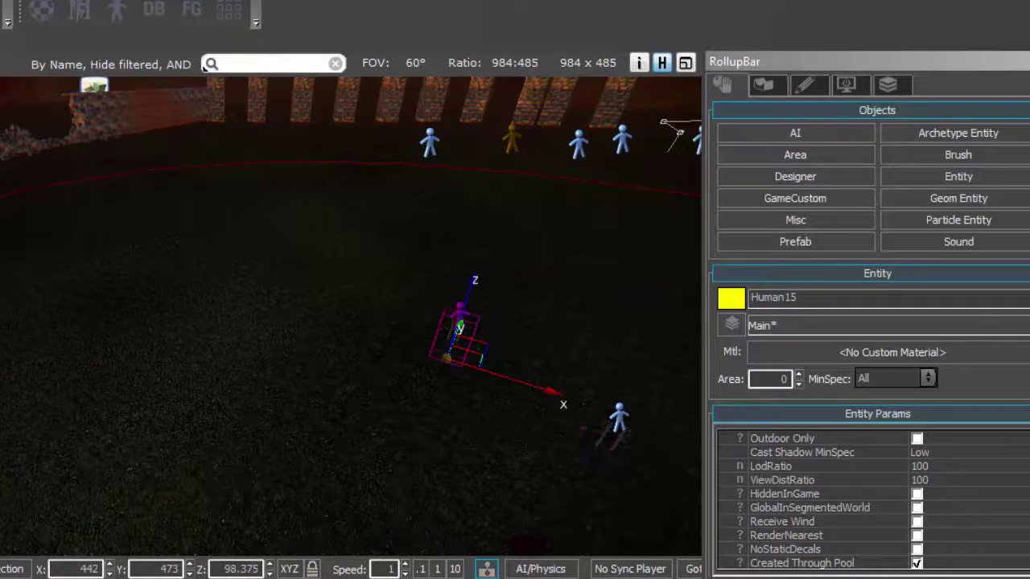
pyautogui.scroll(-8, 868, 338)
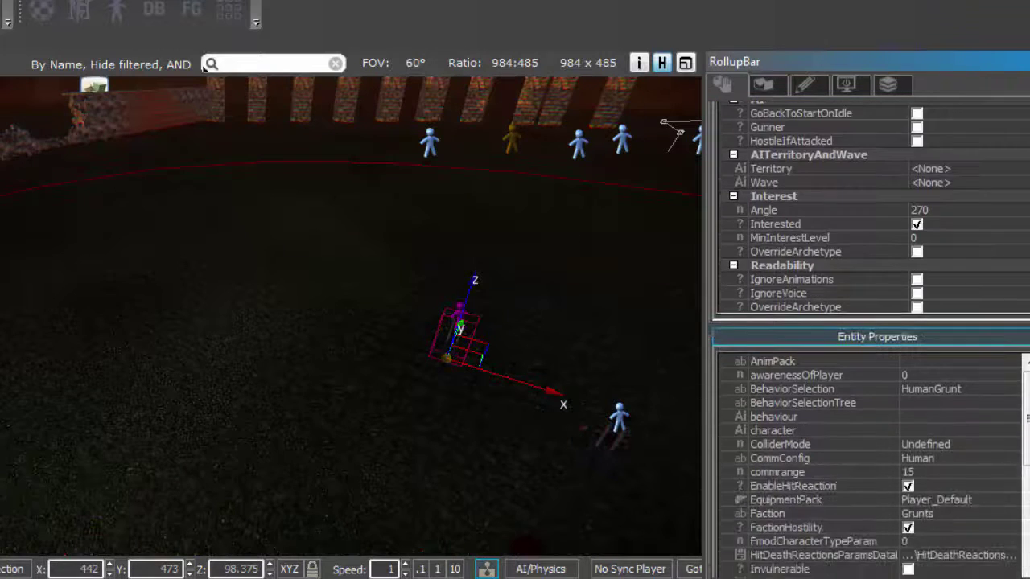
pyautogui.scroll(-4, 1014, 407)
pyautogui.click(998, 397)
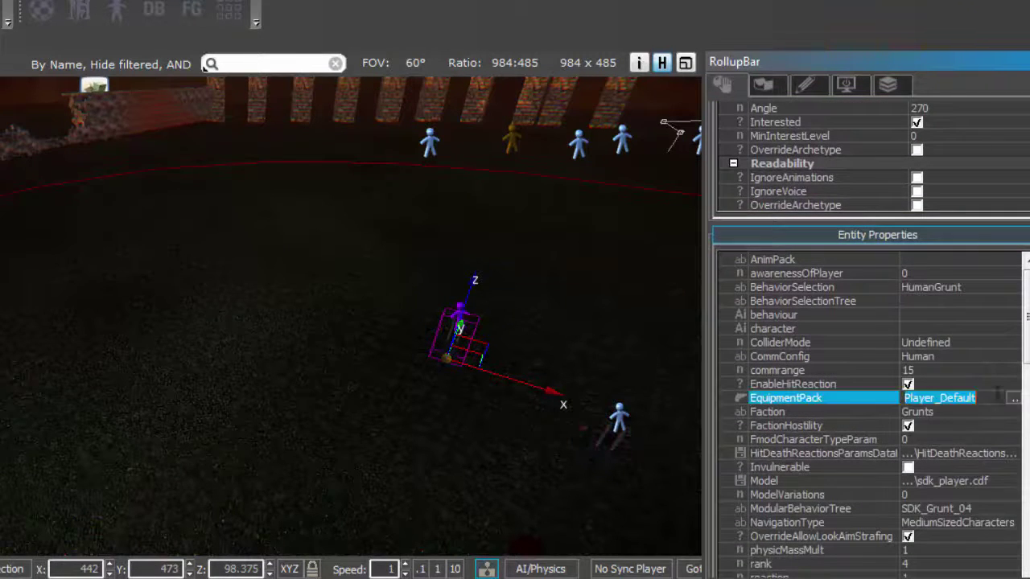
pyautogui.click(1014, 398)
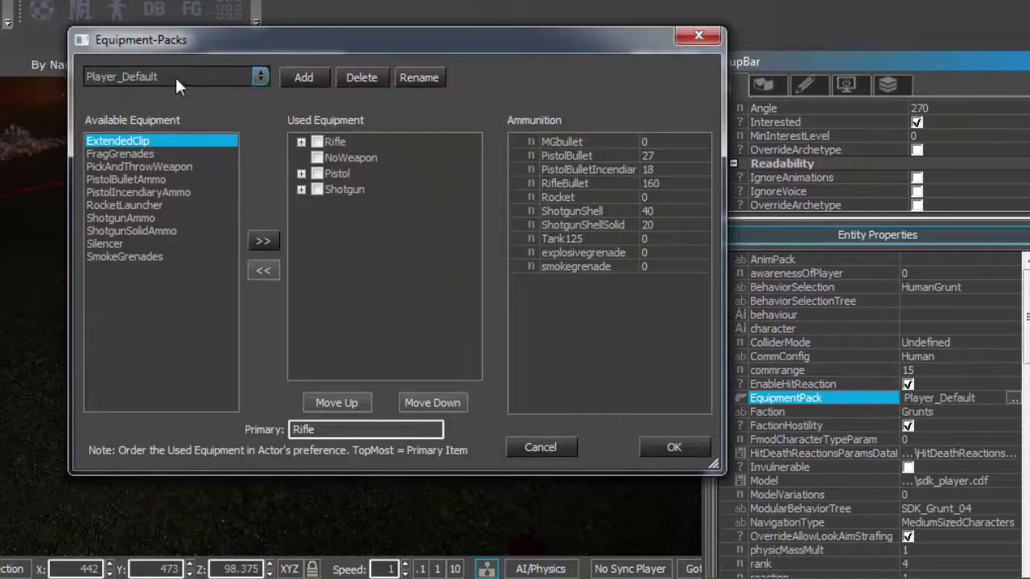
pyautogui.click(177, 81)
pyautogui.click(167, 117)
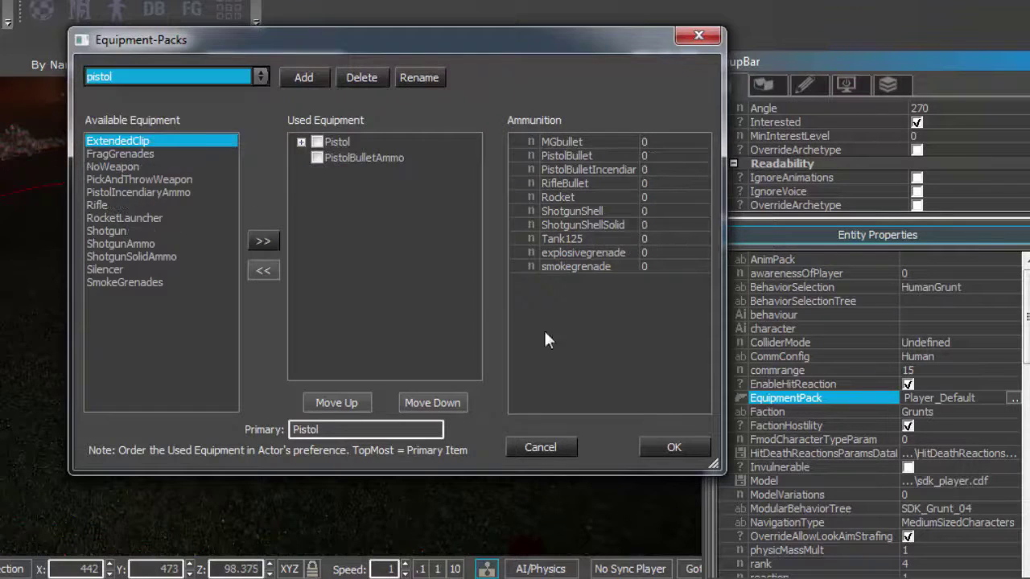
pyautogui.click(672, 445)
pyautogui.click(338, 408)
# - Look over both groups of AI humans and hide the viewport helpers
pyautogui.moveTo(246, 361); pyautogui.dragTo(269, 322, button='right')
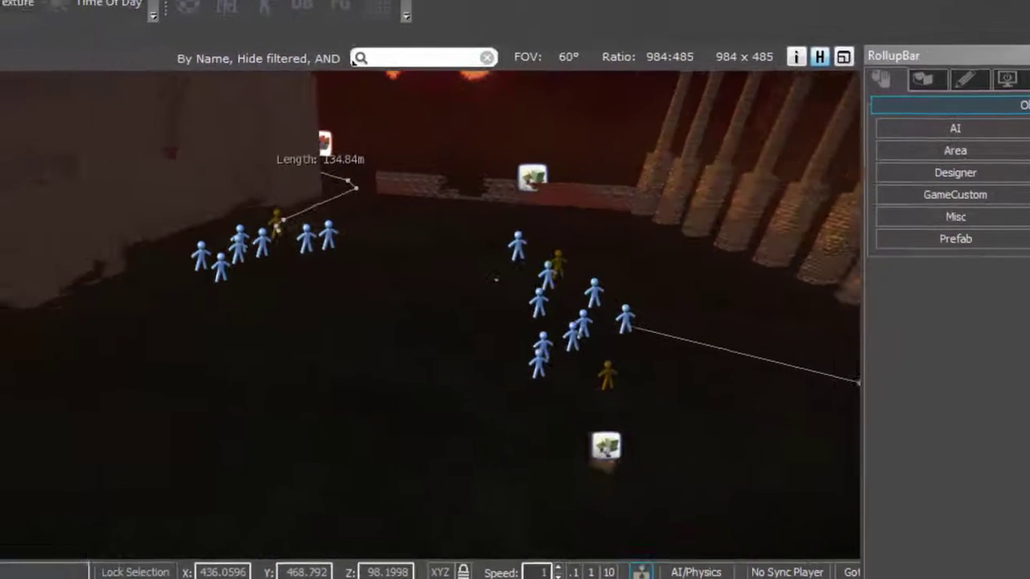
pyautogui.press('w')
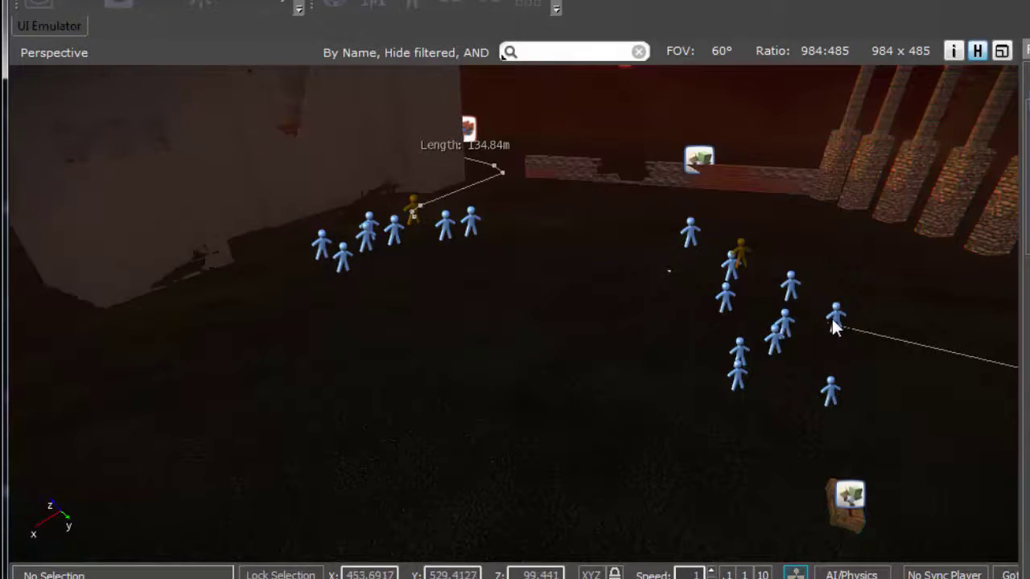
pyautogui.moveTo(400, 471); pyautogui.dragTo(501, 397, button='right')
pyautogui.press('d')
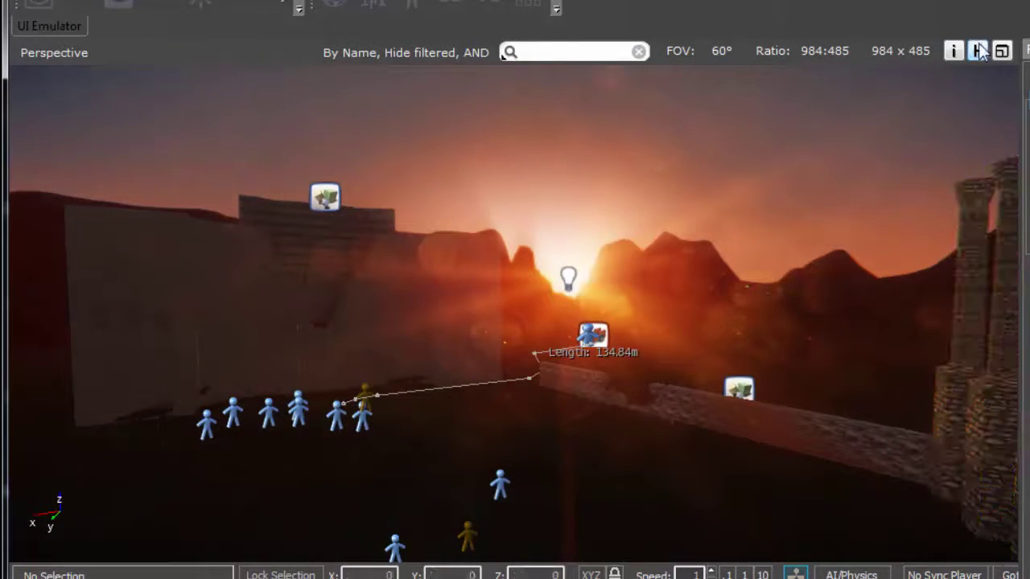
pyautogui.click(977, 51)
# - Examine the arena from several viewpoints without helpers, looking at the area where the two factions face each other
pyautogui.moveTo(515, 314); pyautogui.dragTo(515, 314, button='right')
pyautogui.press('w')
pyautogui.press('s')
pyautogui.moveTo(353, 231); pyautogui.dragTo(353, 231, button='right')
pyautogui.press('w')
pyautogui.press('d')
pyautogui.moveTo(692, 335); pyautogui.dragTo(693, 335, button='right')
pyautogui.press('a')
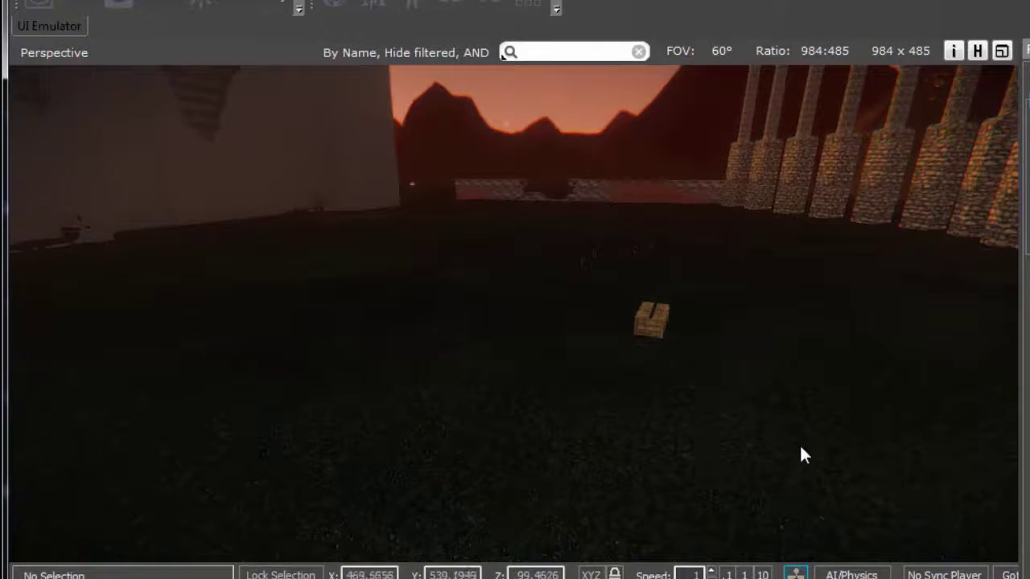
pyautogui.moveTo(799, 446); pyautogui.dragTo(584, 341, button='right')
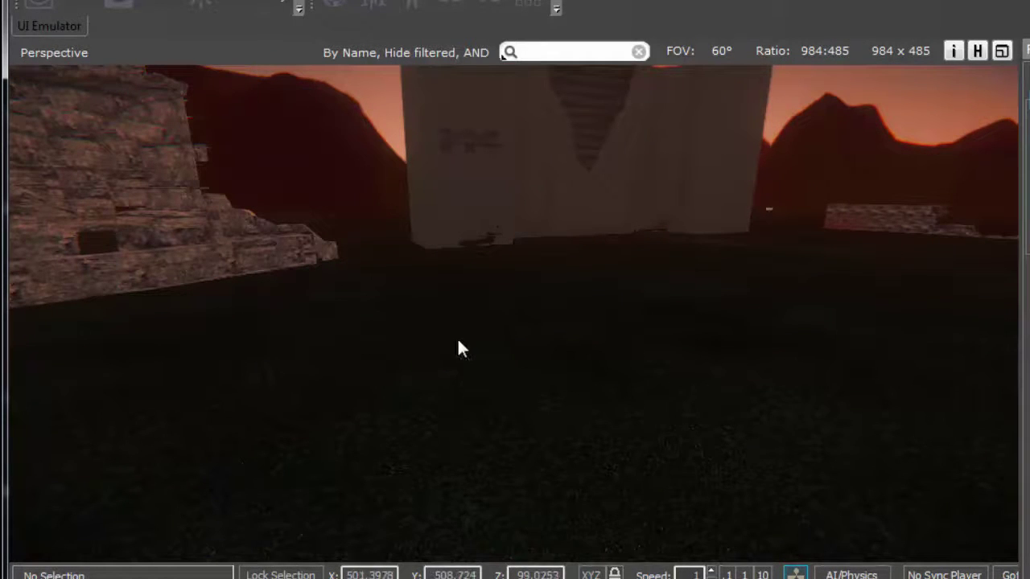
# - Turn on AI/Physics simulation and run the level in game mode to watch the two factions fight
pyautogui.hotkey('ctrl', 'g')
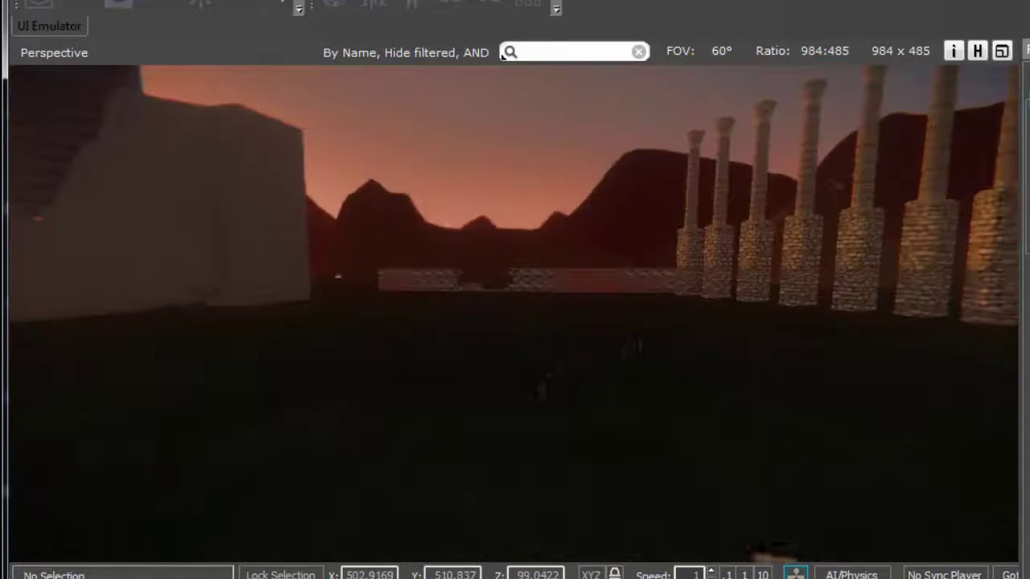
pyautogui.press('Escape')
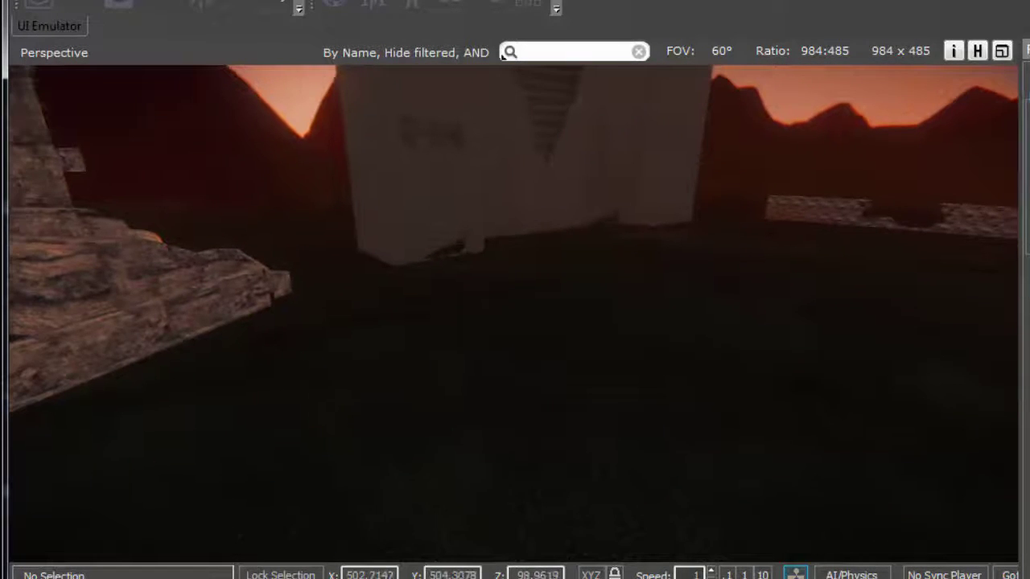
pyautogui.click(851, 574)
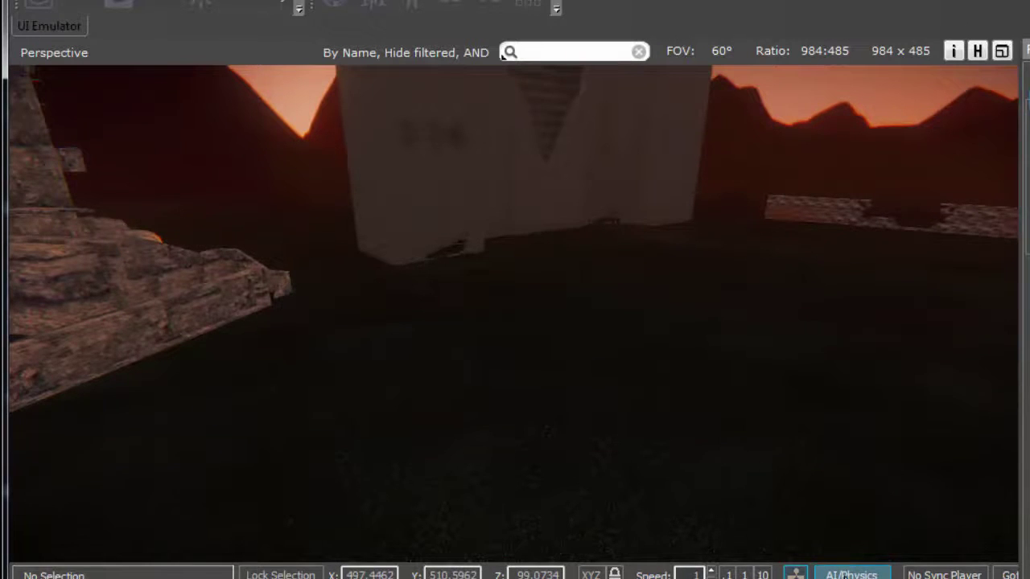
pyautogui.hotkey('ctrl', 'g')
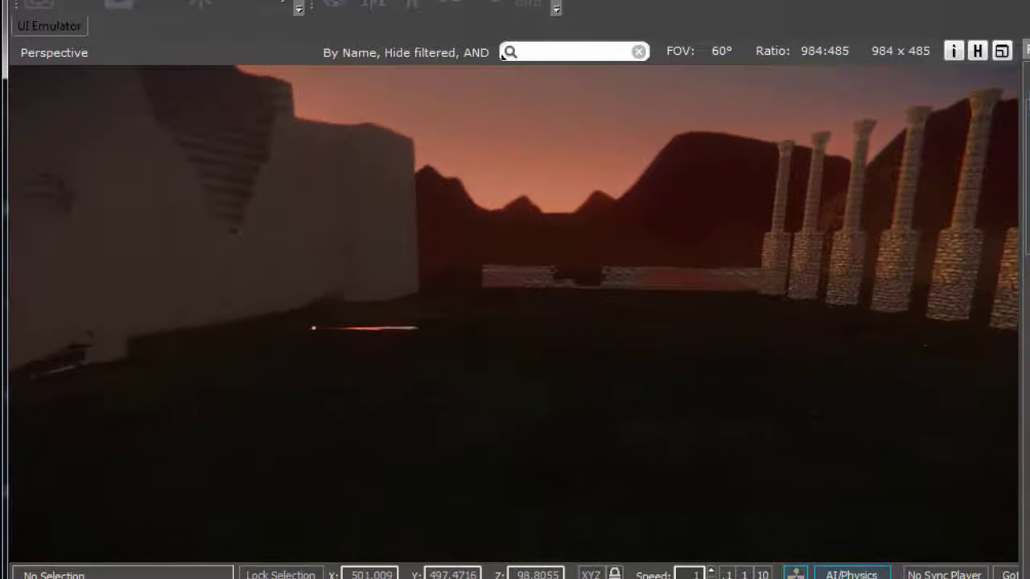
pyautogui.press('w')
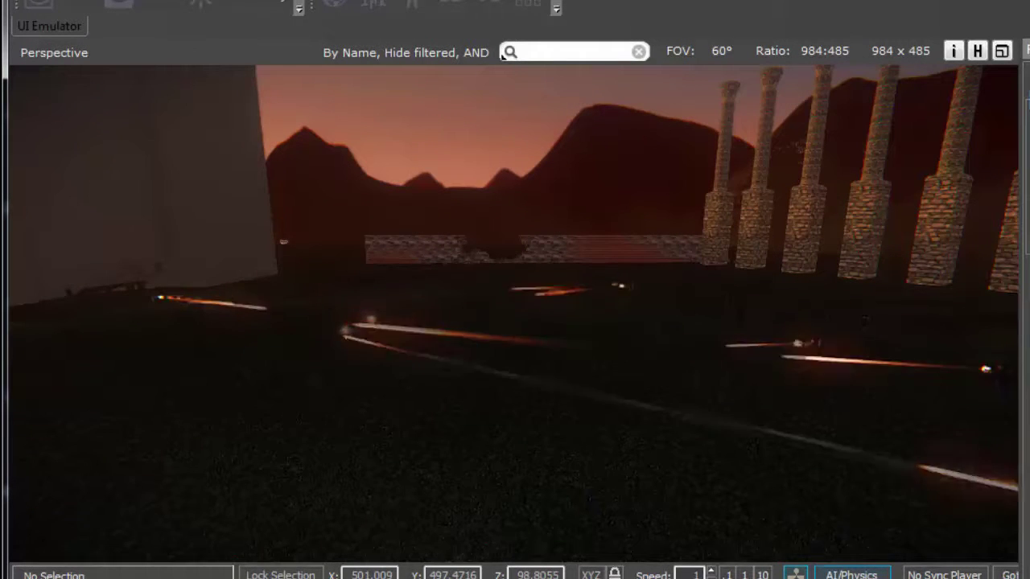
pyautogui.press('w')
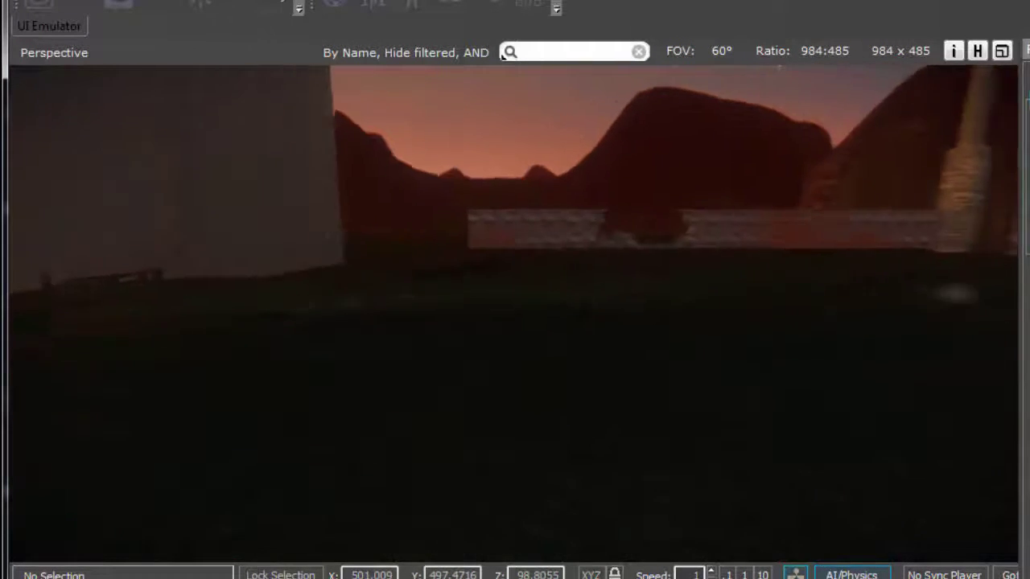
pyautogui.press('w')
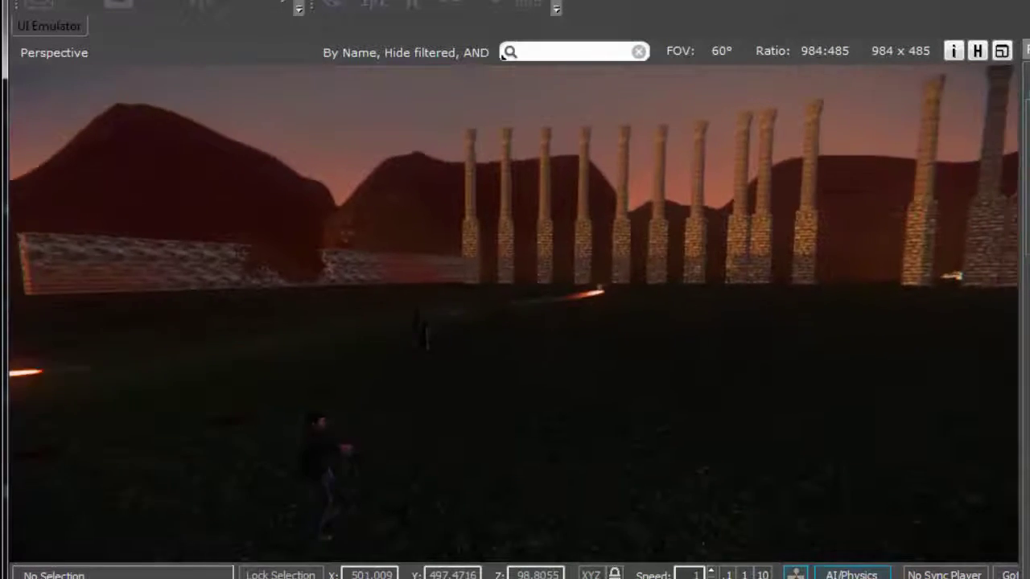